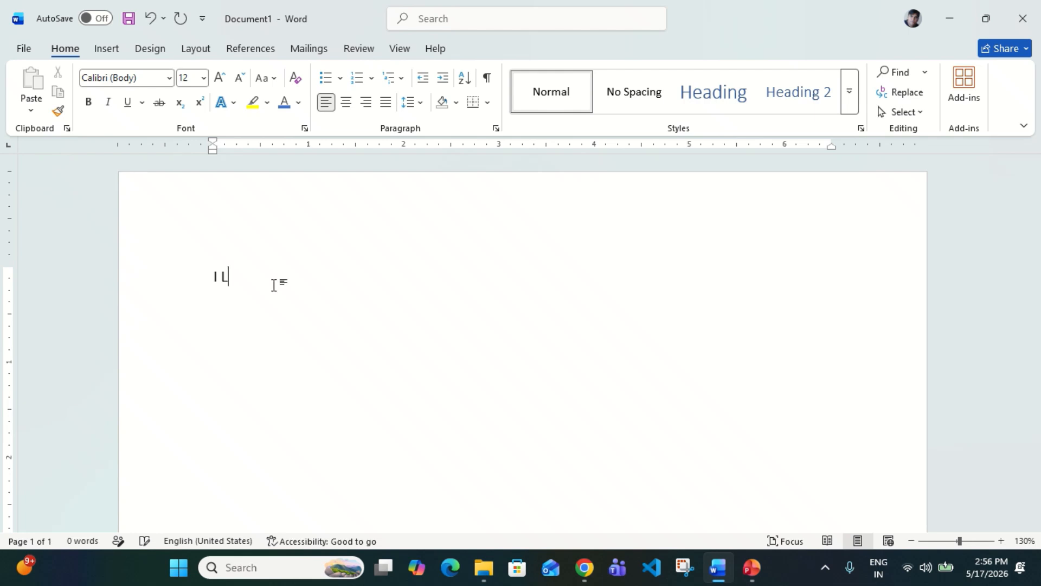
Complete the opening line of the document so it reads "I Love My India.".
{"action": "key", "text": "BackSpace"}
{"action": "key", "text": "BackSpace"}
{"action": "type", "text": "My India."}
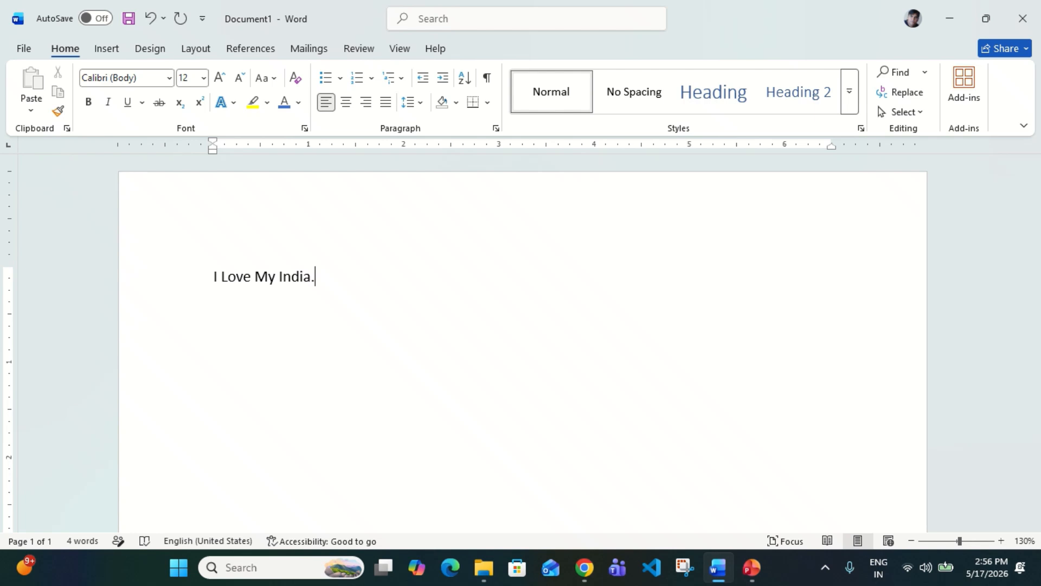
Set the sentence's font to Algerian and replace it with Edwardian Script ITC.
{"action": "left_click", "coordinate": [193, 283]}
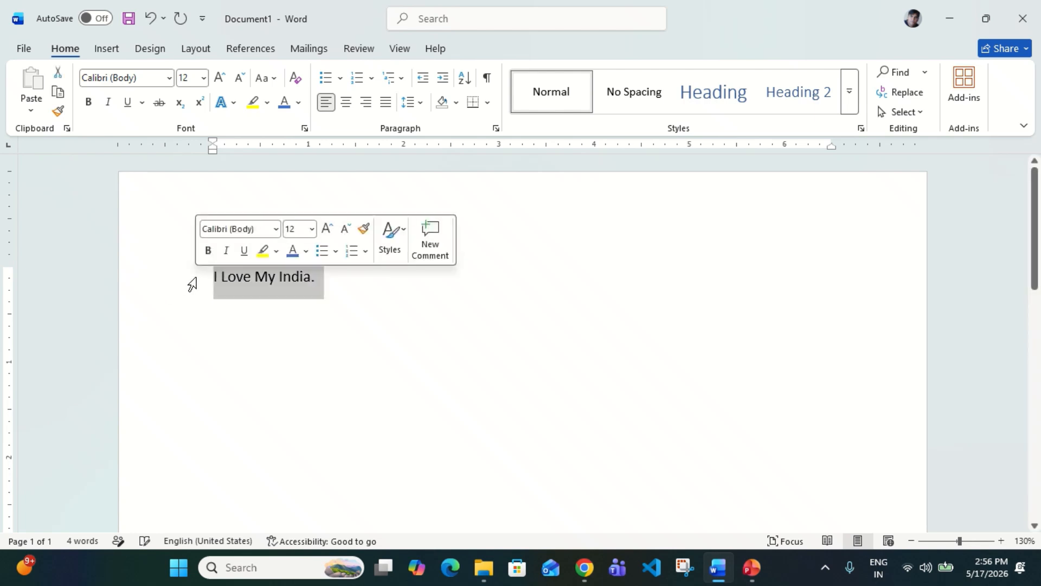
{"action": "left_click", "coordinate": [171, 80]}
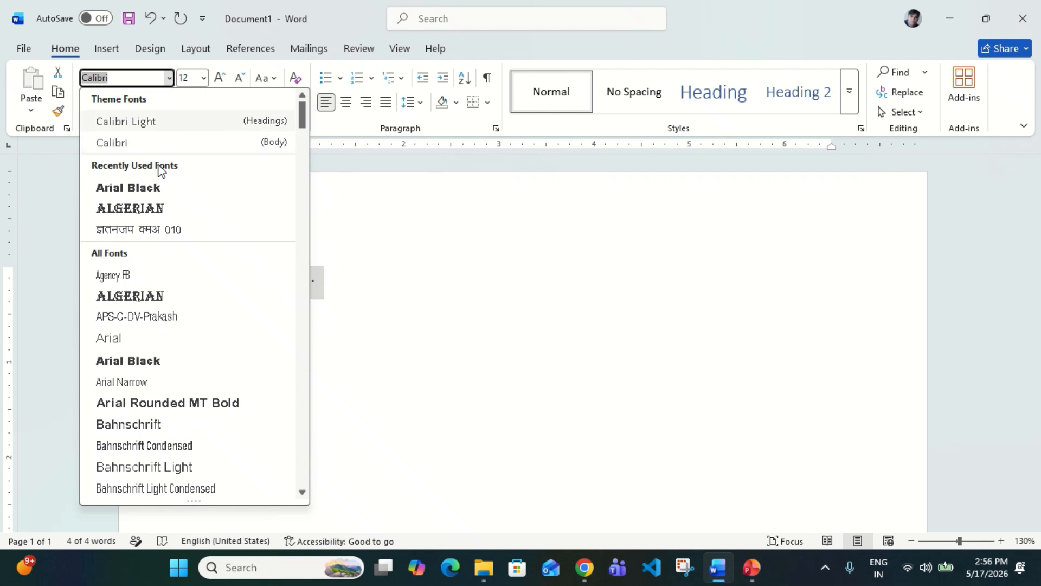
{"action": "left_click", "coordinate": [155, 210]}
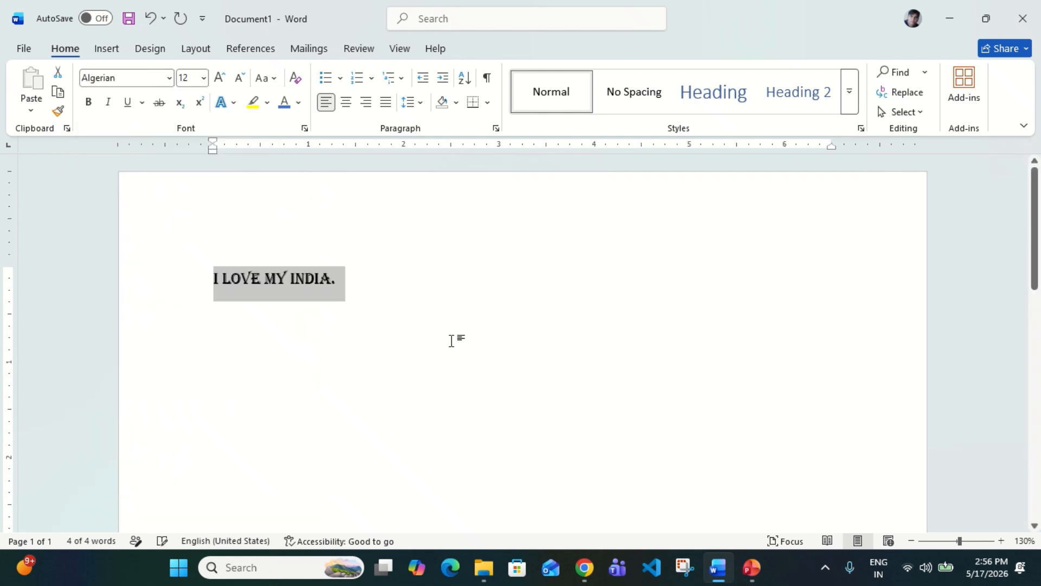
{"action": "left_click", "coordinate": [169, 78]}
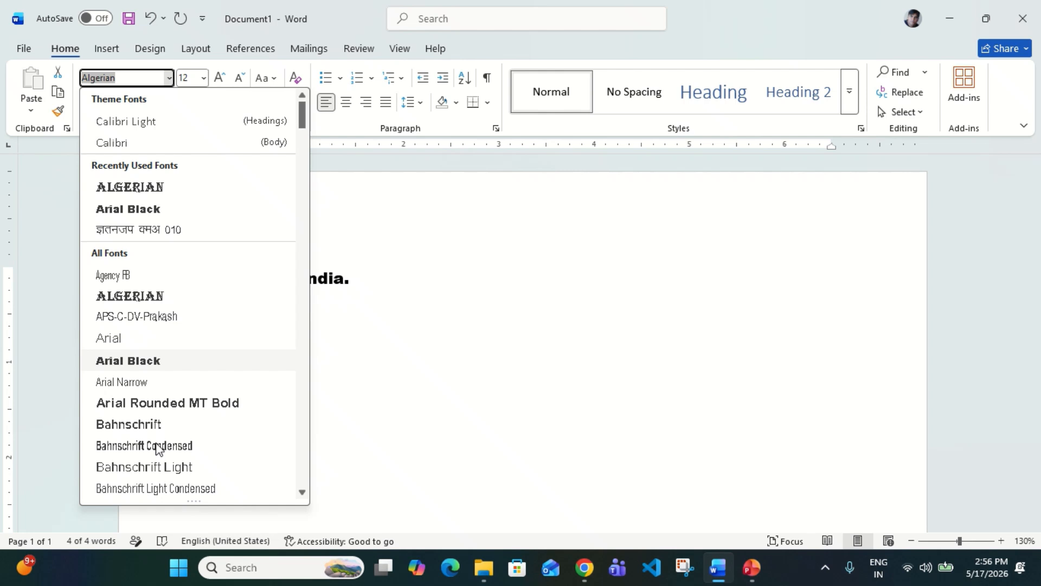
{"action": "scroll", "coordinate": [157, 448], "scroll_direction": "down", "scroll_amount": 12}
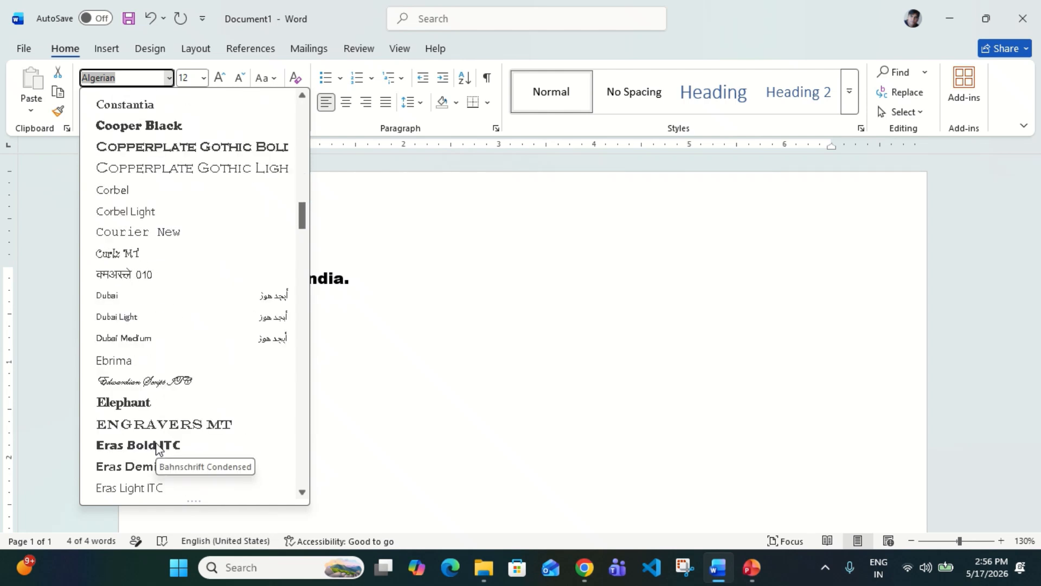
{"action": "left_click", "coordinate": [144, 385]}
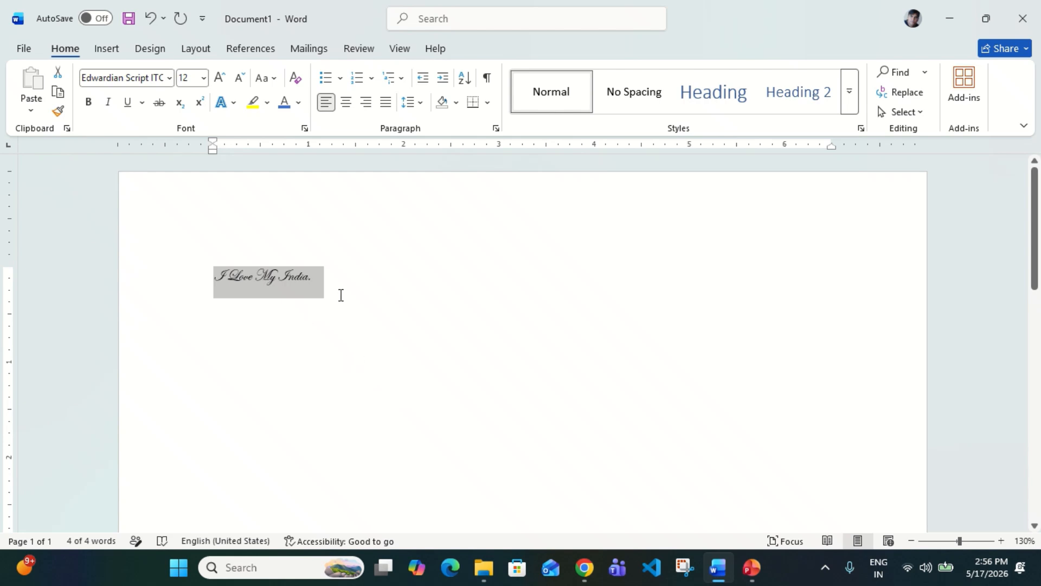
Set the sentence's font size to 28 and change it to 20.
{"action": "left_click", "coordinate": [203, 79]}
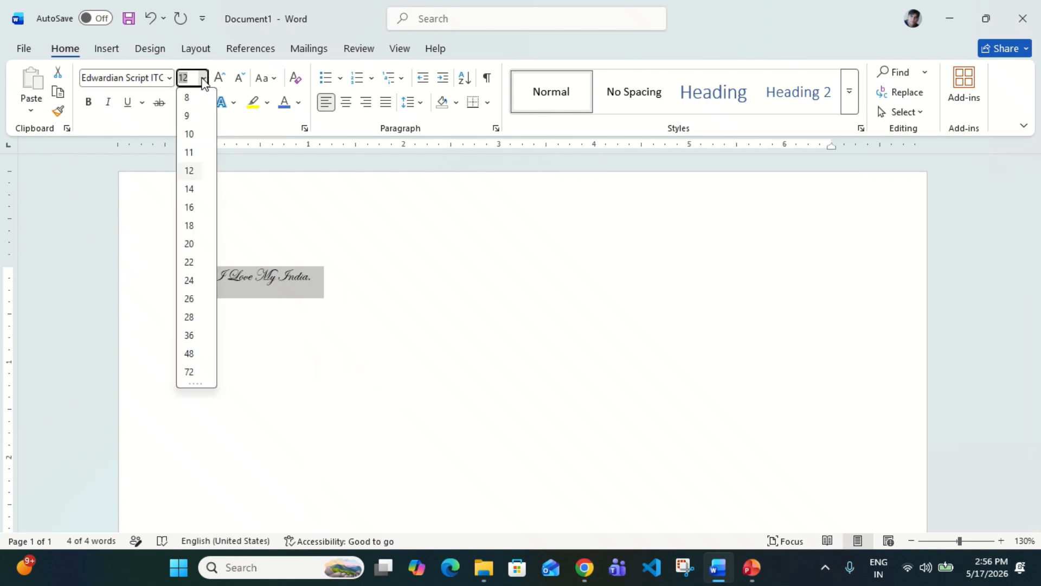
{"action": "left_click", "coordinate": [188, 319]}
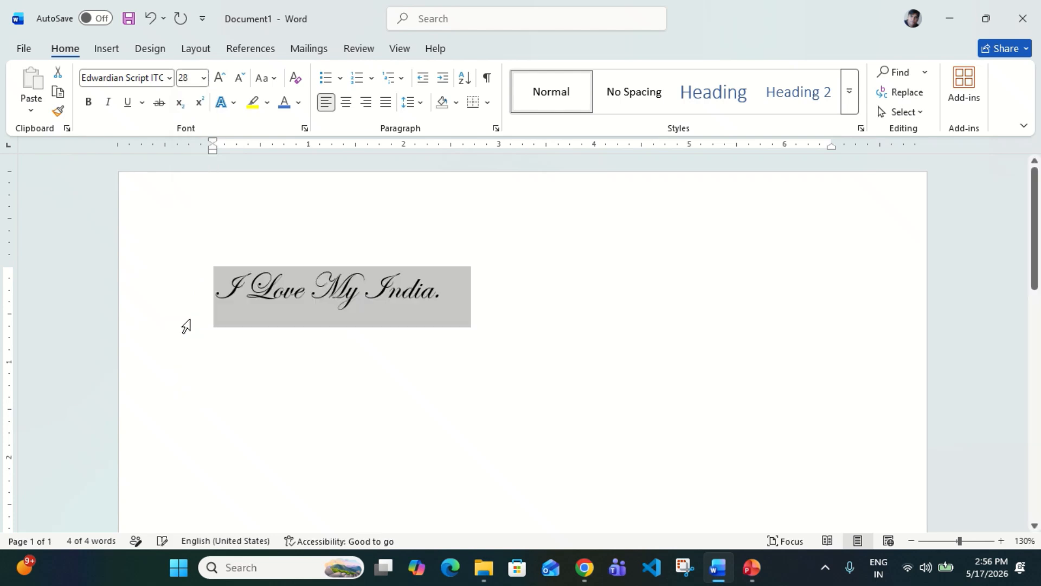
{"action": "left_click", "coordinate": [205, 80]}
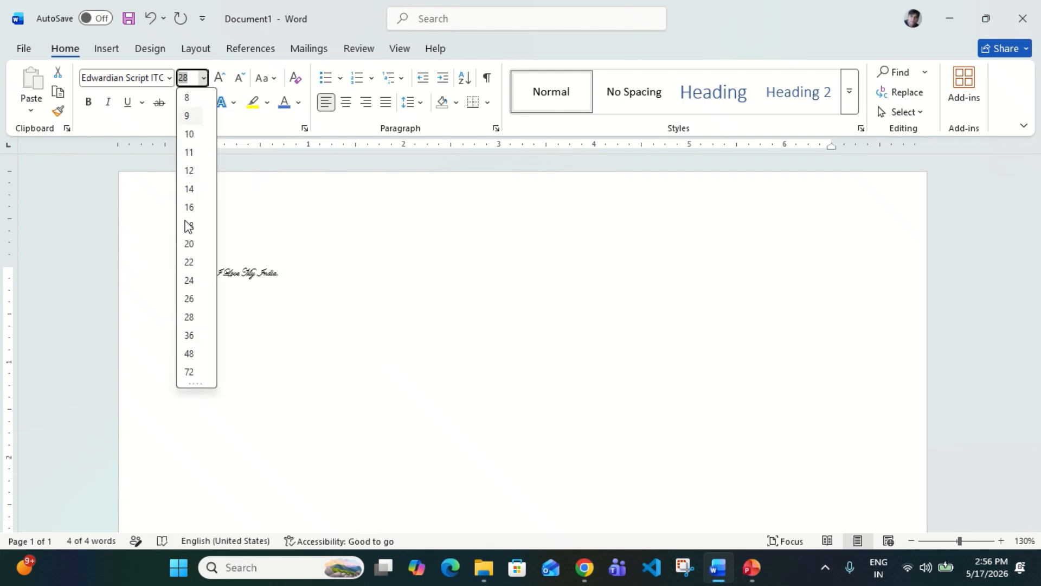
{"action": "left_click", "coordinate": [188, 247]}
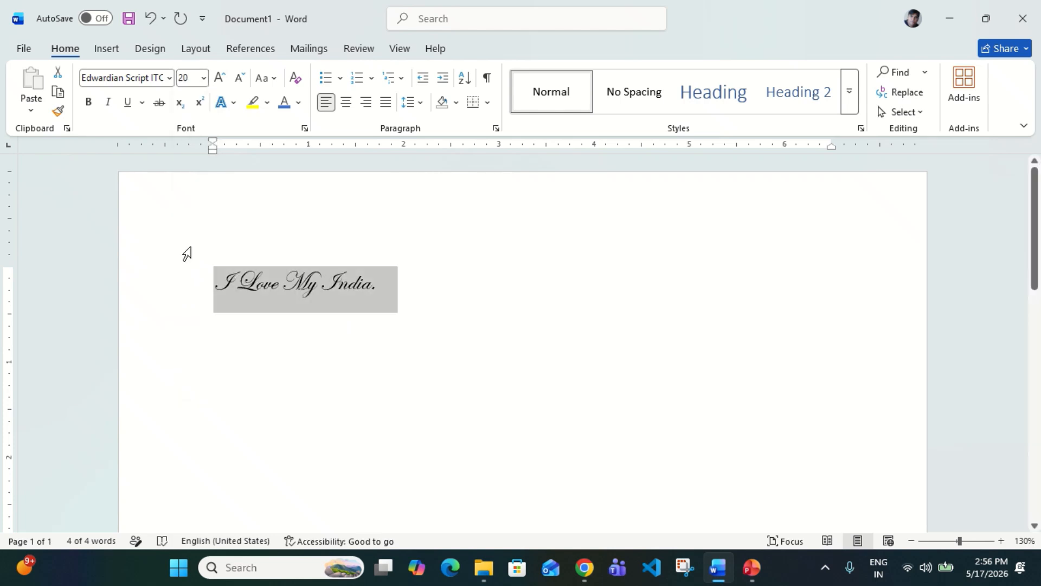
Grow the sentence's font size stepwise to 48 and shrink it stepwise to 26.
{"action": "left_click", "coordinate": [219, 78]}
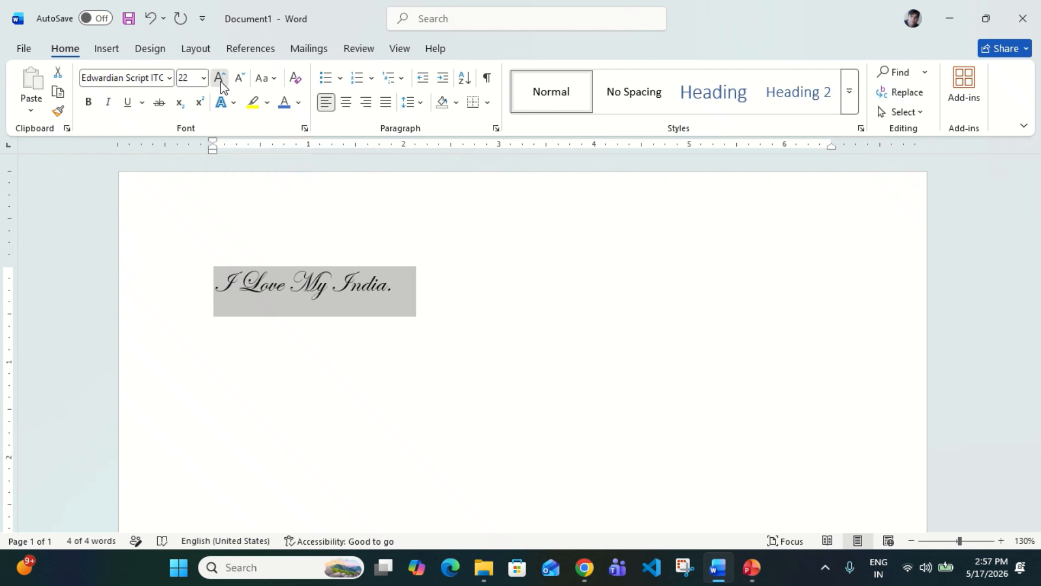
{"action": "left_click", "coordinate": [219, 78]}
{"action": "left_click", "coordinate": [219, 78]}
{"action": "left_click", "coordinate": [220, 77]}
{"action": "left_click", "coordinate": [219, 77]}
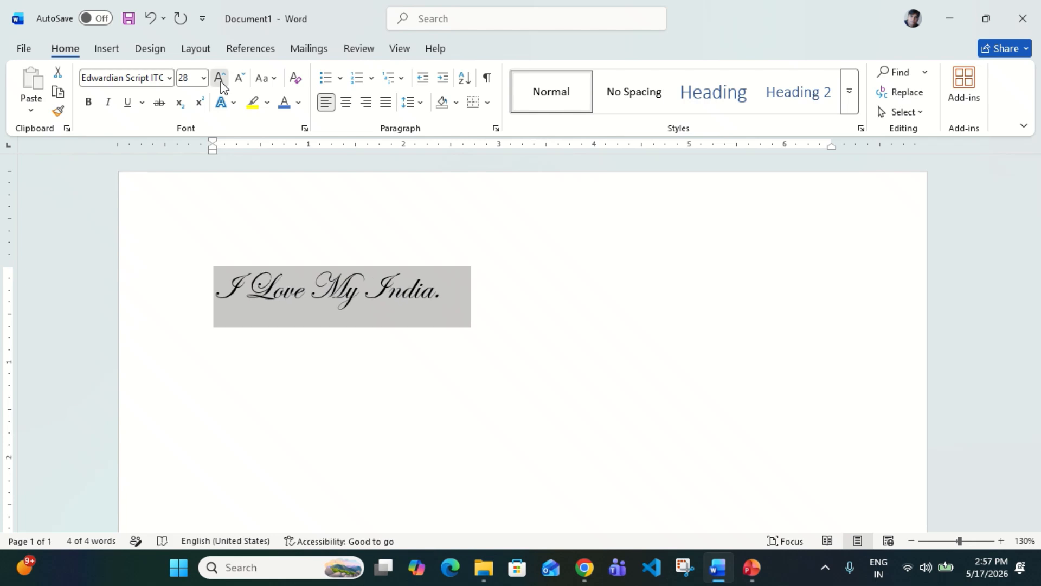
{"action": "left_click", "coordinate": [219, 77]}
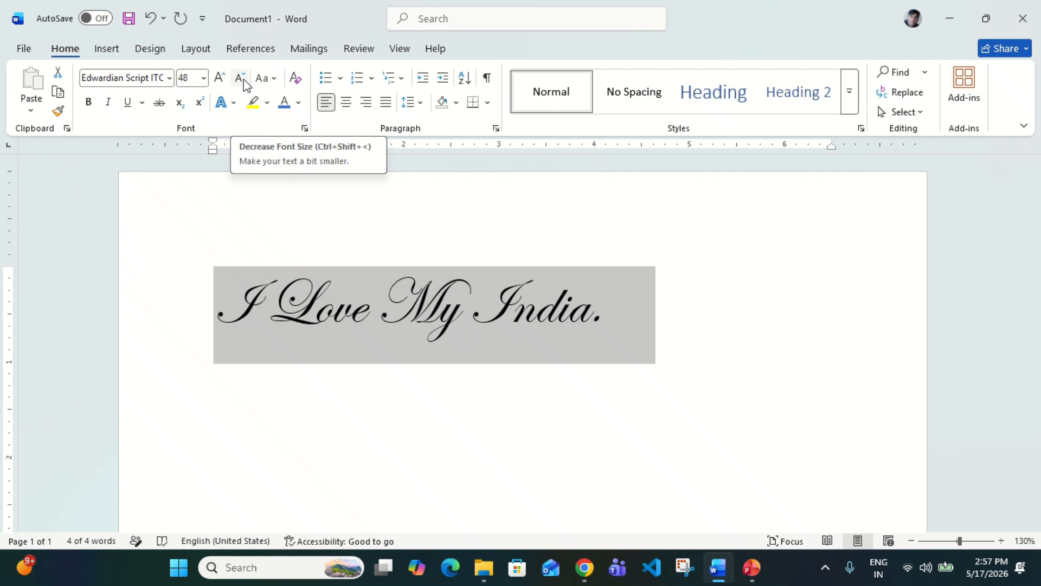
{"action": "left_click", "coordinate": [243, 80]}
{"action": "left_click", "coordinate": [243, 79]}
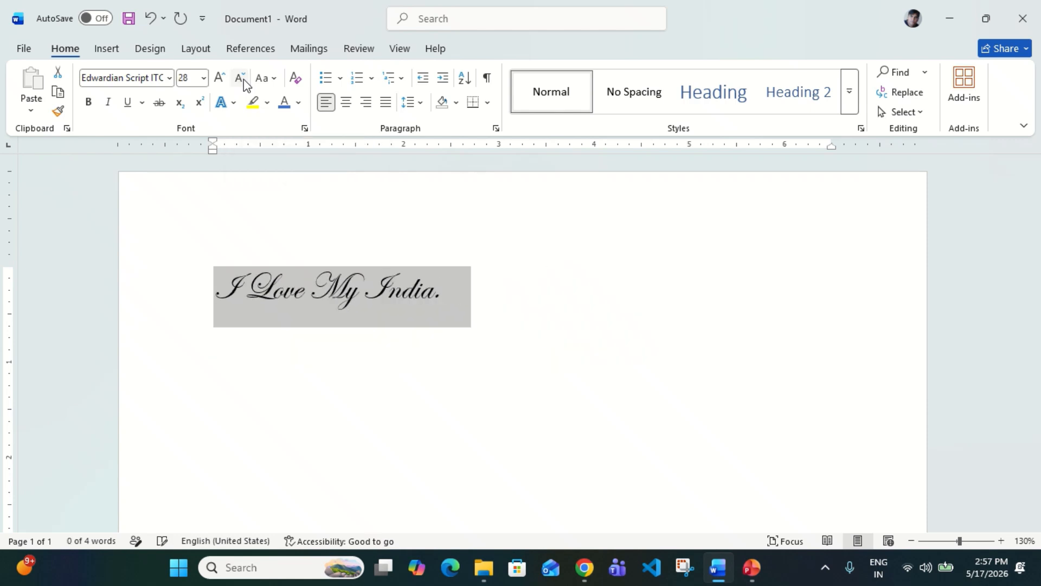
{"action": "left_click", "coordinate": [243, 79]}
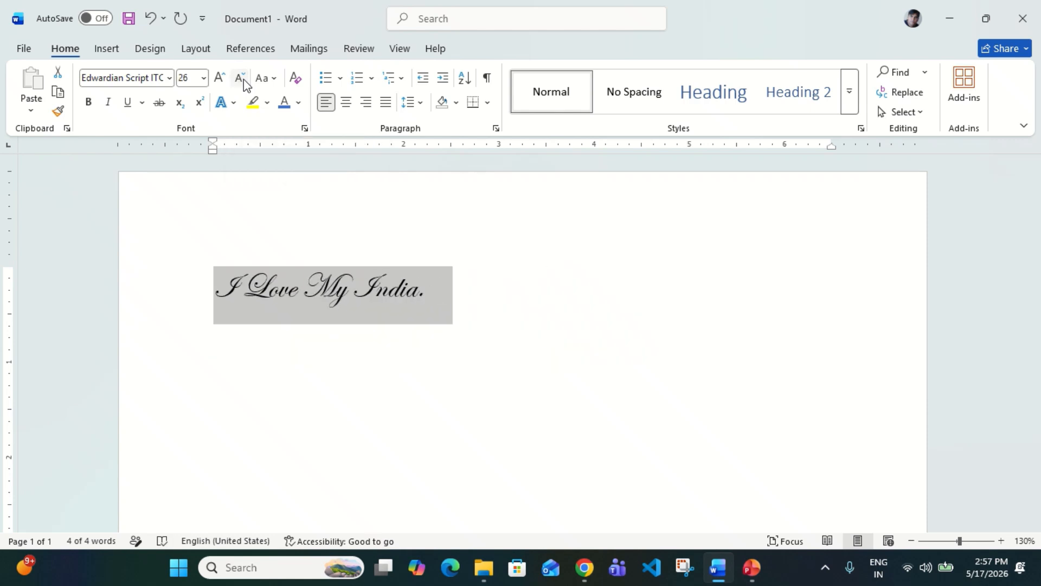
Make the sentence bold and italic and set its font to Calibri (Body).
{"action": "left_click", "coordinate": [87, 107]}
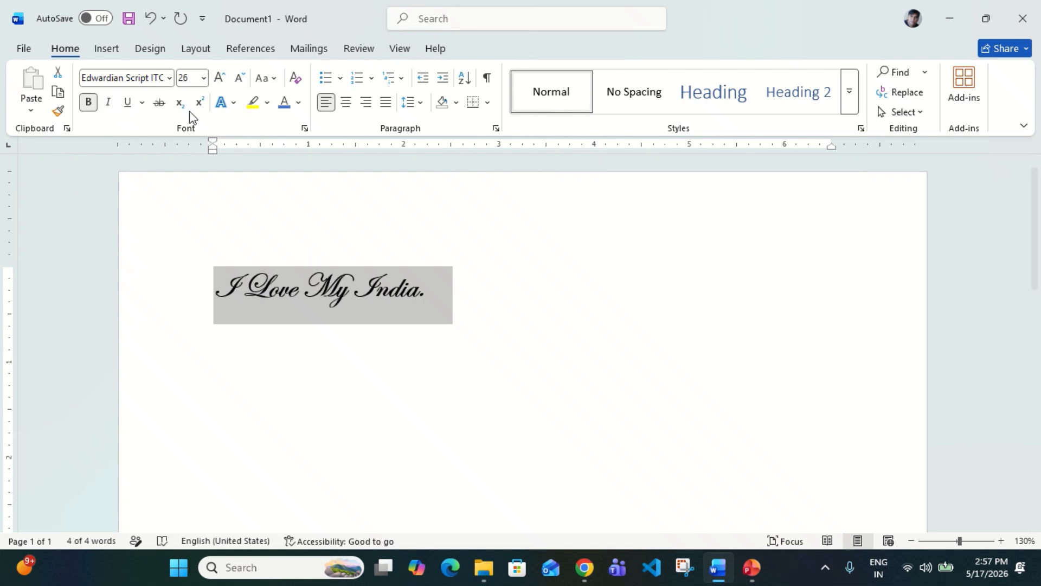
{"action": "left_click", "coordinate": [169, 79]}
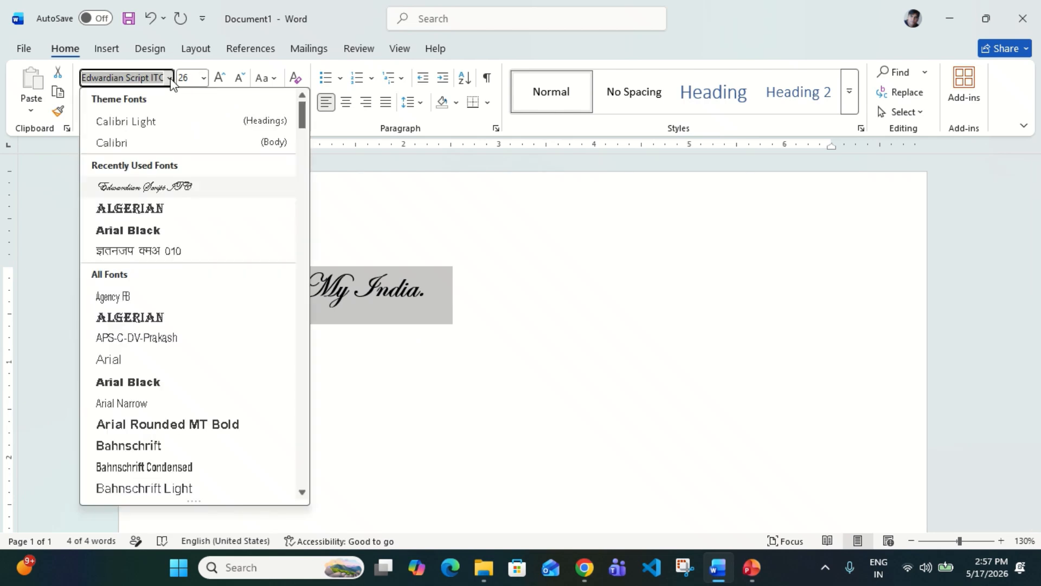
{"action": "left_click", "coordinate": [132, 145]}
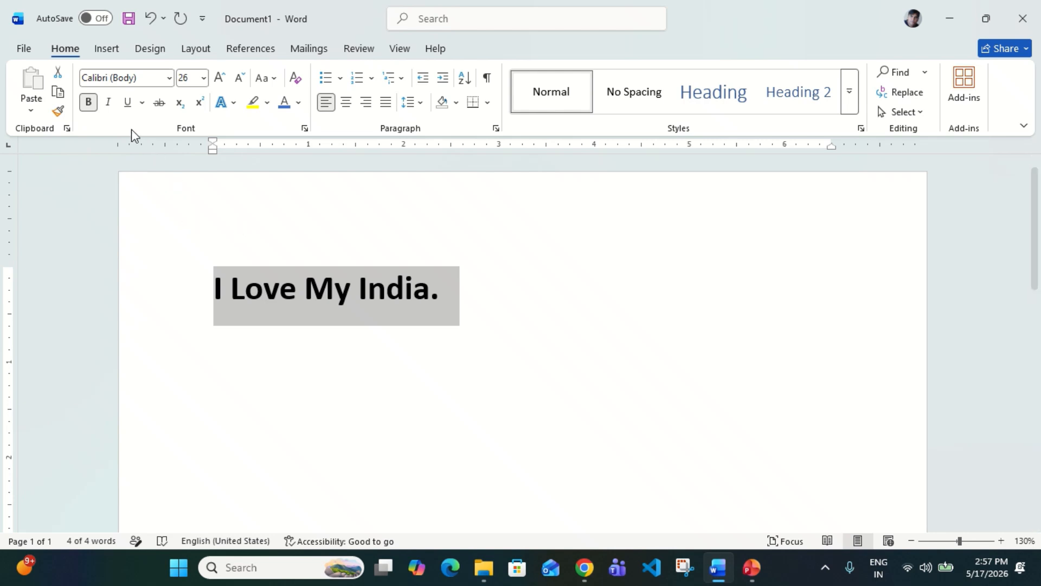
{"action": "left_click", "coordinate": [110, 103]}
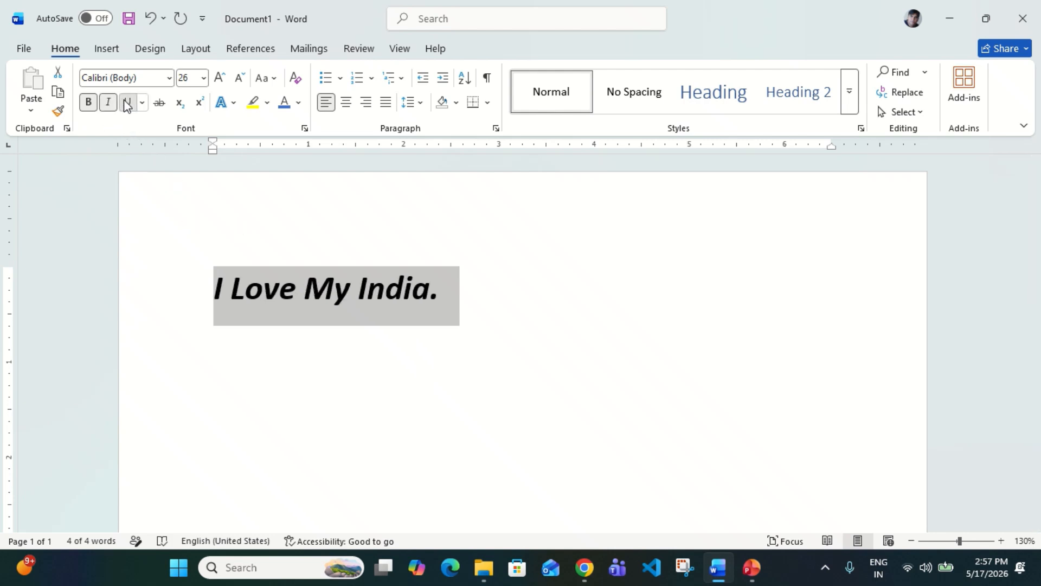
Try a dashed underline and a strikethrough on the whole sentence, removing each again.
{"action": "left_click", "coordinate": [127, 103]}
{"action": "left_click", "coordinate": [142, 103]}
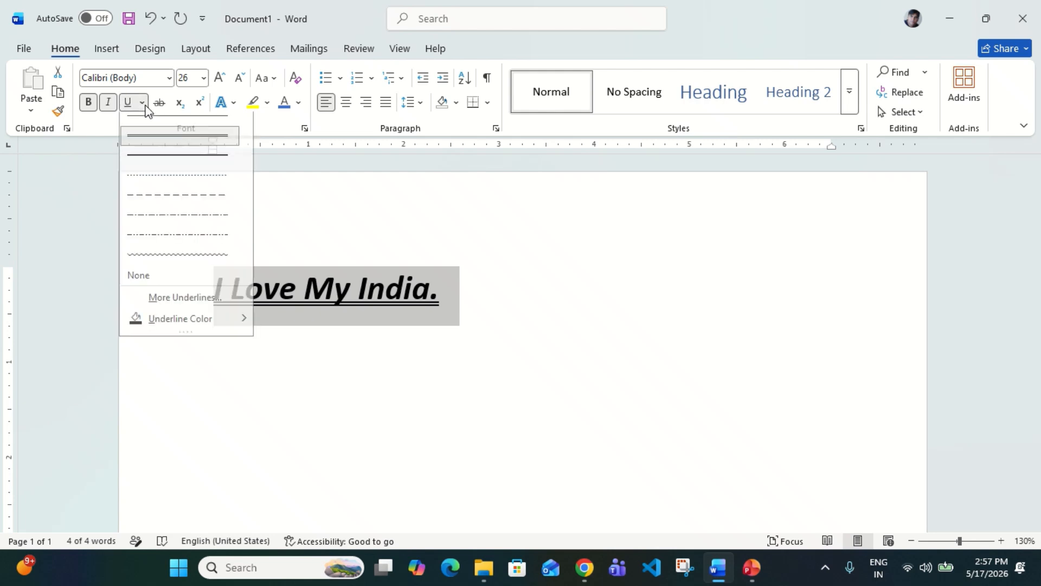
{"action": "left_click", "coordinate": [170, 202]}
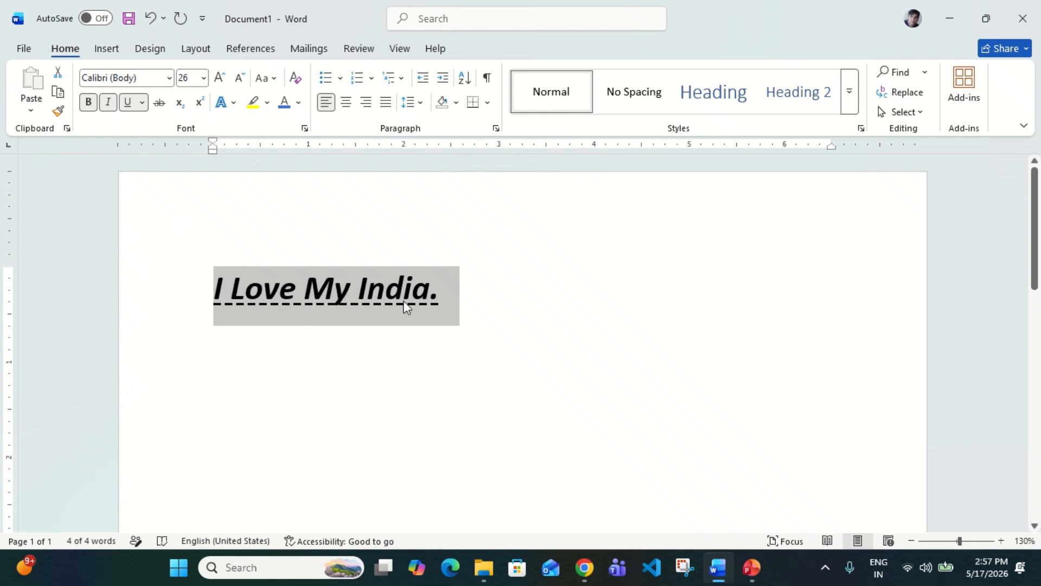
{"action": "left_click", "coordinate": [126, 104]}
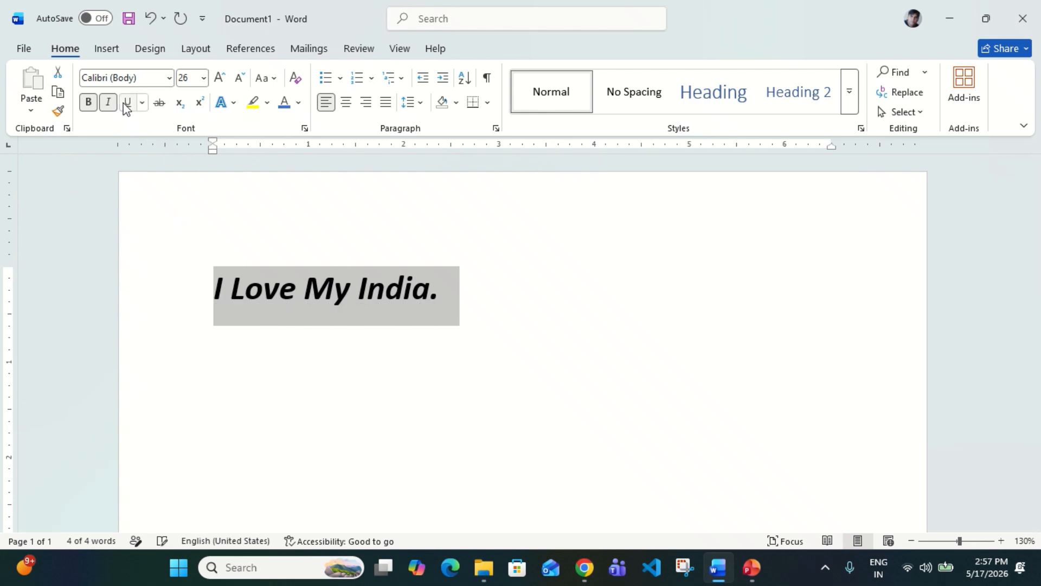
{"action": "left_click", "coordinate": [159, 104]}
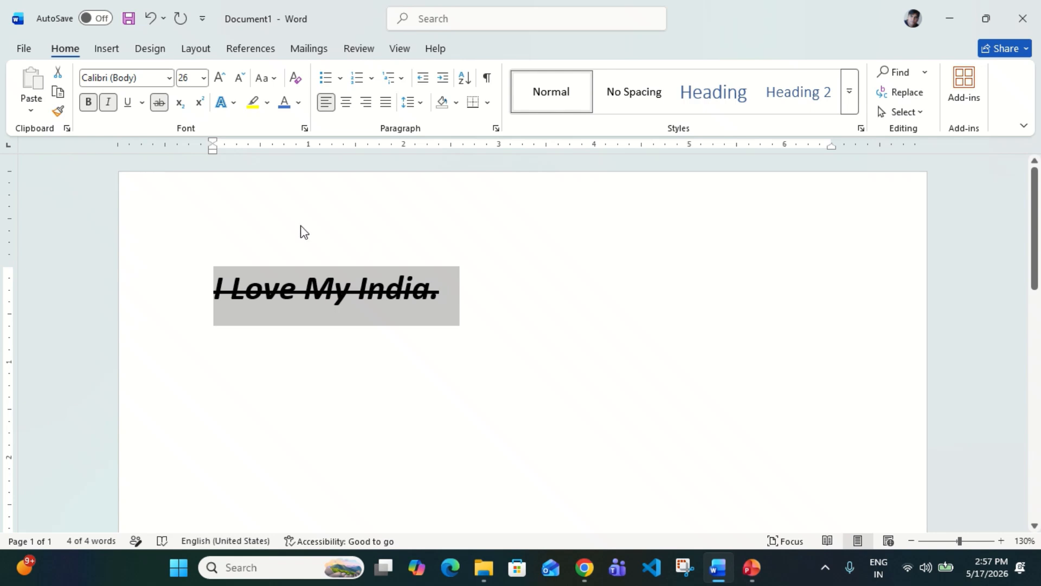
{"action": "left_click", "coordinate": [158, 107]}
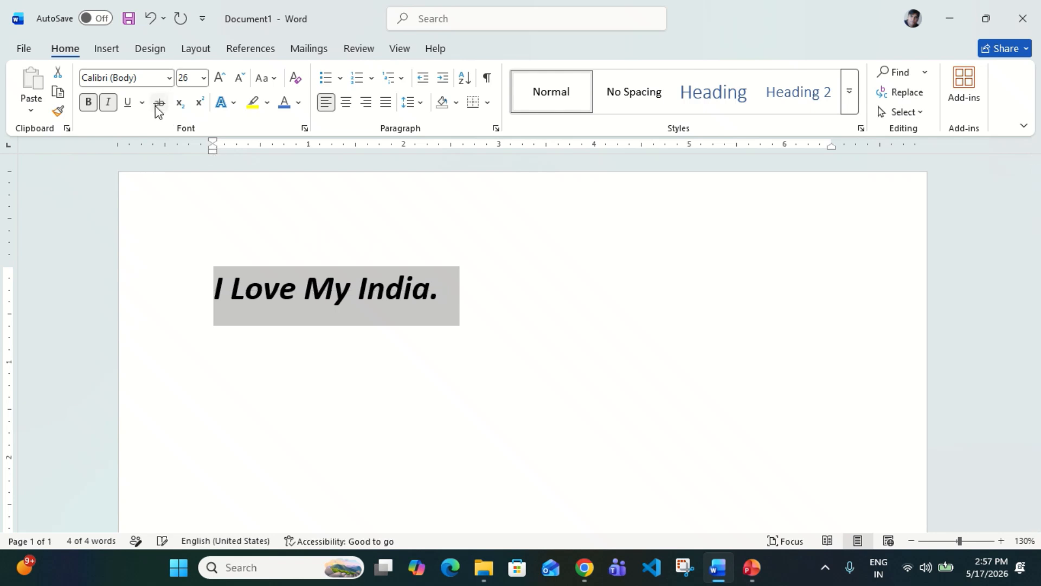
Insert the word "Japan" followed by a space before "India" in the sentence.
{"action": "left_click", "coordinate": [361, 292]}
{"action": "type", "text": "Japa"}
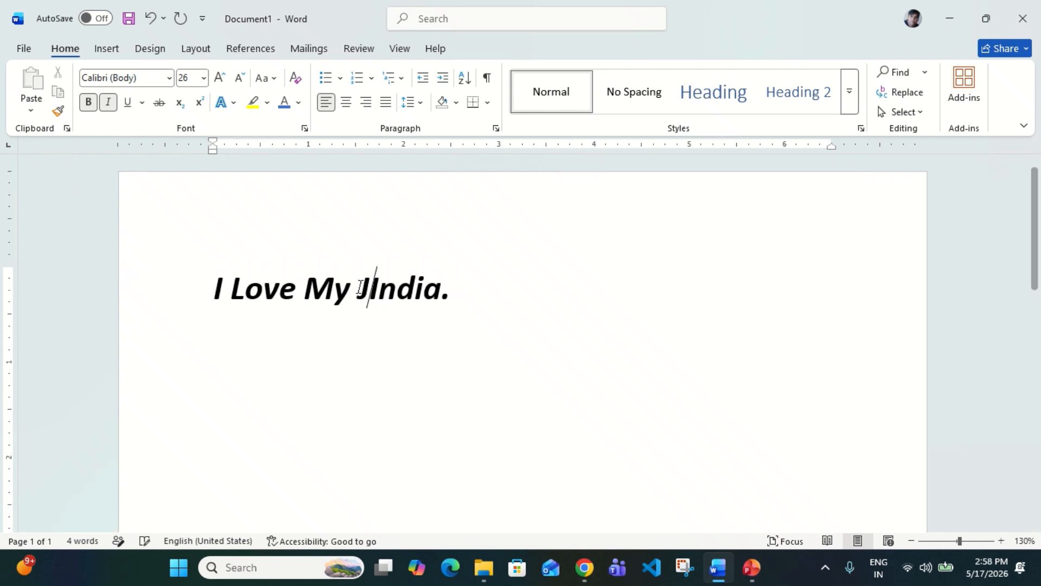
{"action": "type", "text": "n"}
{"action": "key", "text": "BackSpace"}
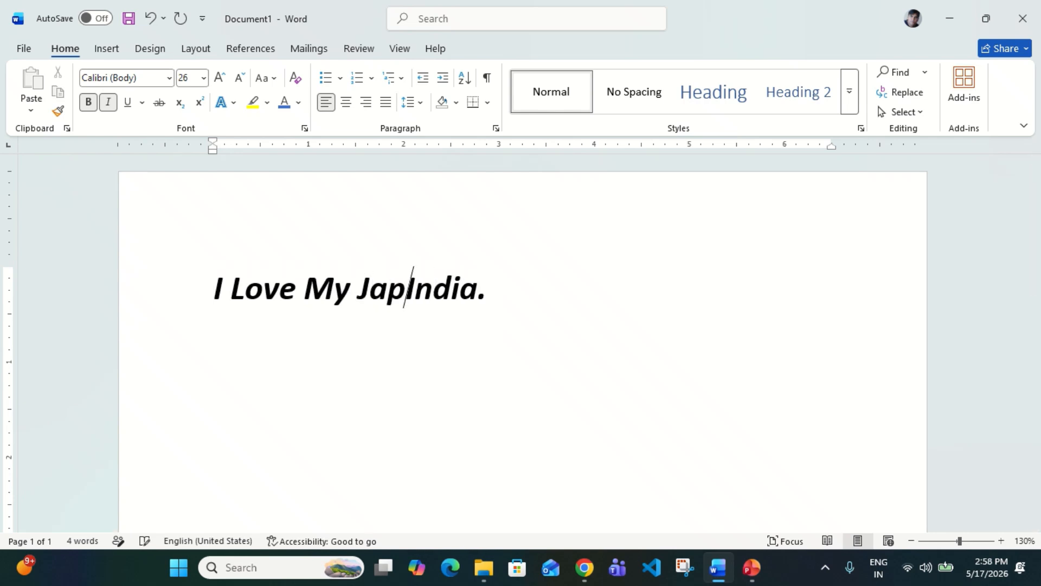
{"action": "type", "text": "an"}
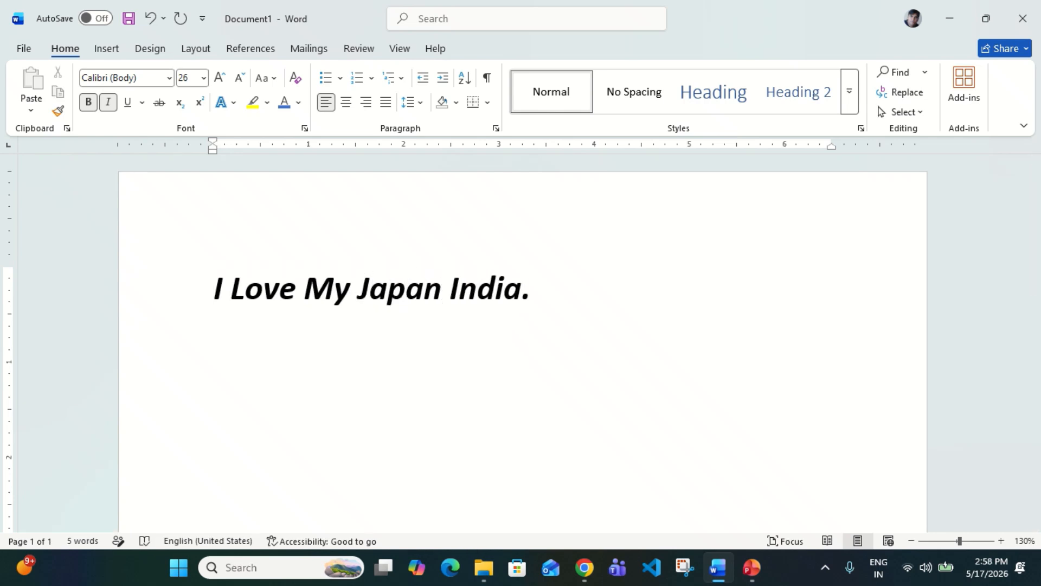
Apply strikethrough to only the word "Japan" in the sentence.
{"action": "key", "text": "Left"}
{"action": "key", "text": "shift+Left"}
{"action": "key", "text": "shift+Left"}
{"action": "key", "text": "shift+Left"}
{"action": "key", "text": "shift+Left"}
{"action": "key", "text": "shift+Left"}
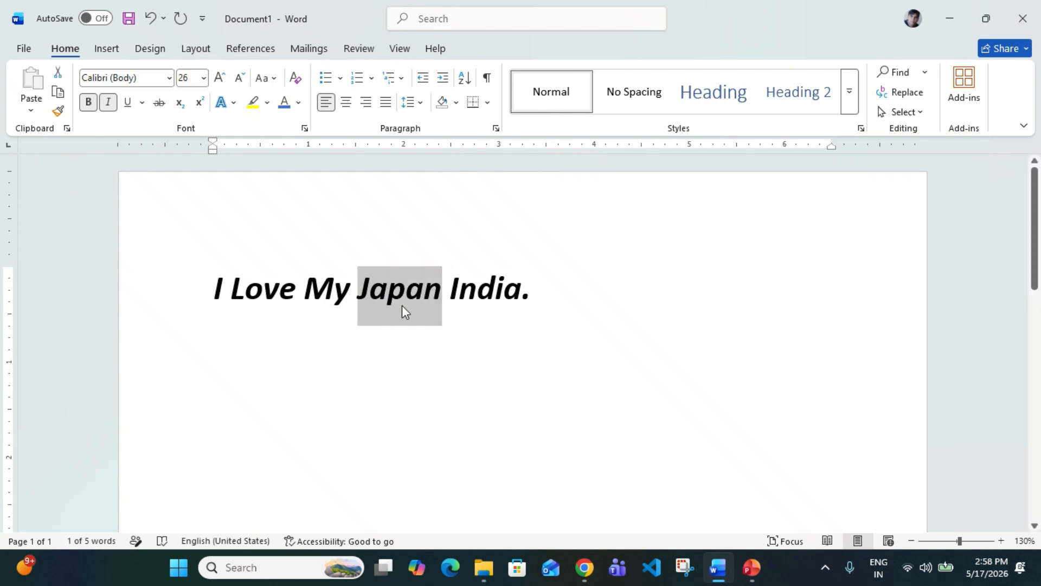
{"action": "left_click", "coordinate": [159, 102]}
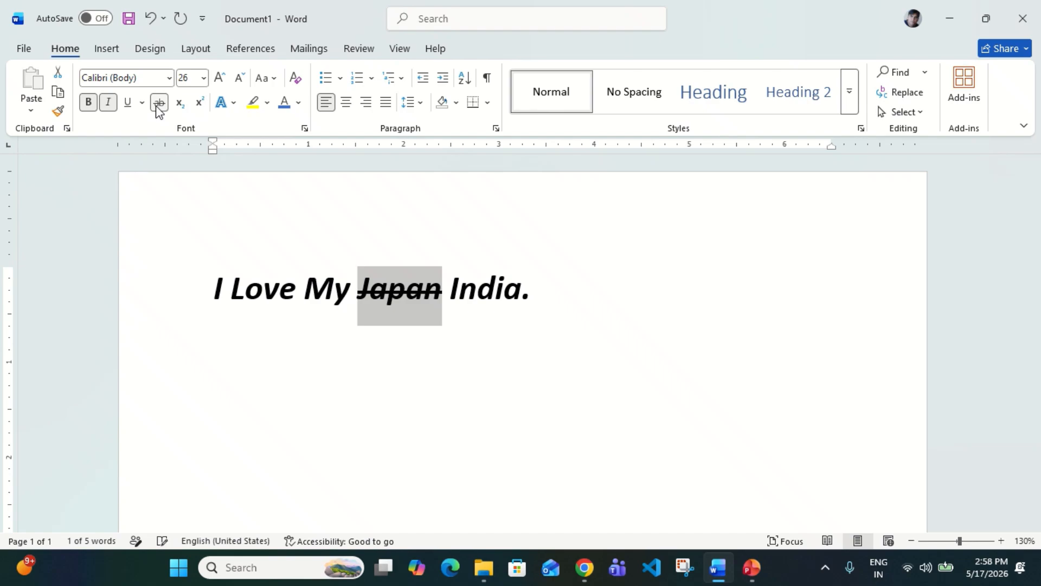
Start a new line below the sentence with italic and bold turned off.
{"action": "left_click", "coordinate": [414, 299]}
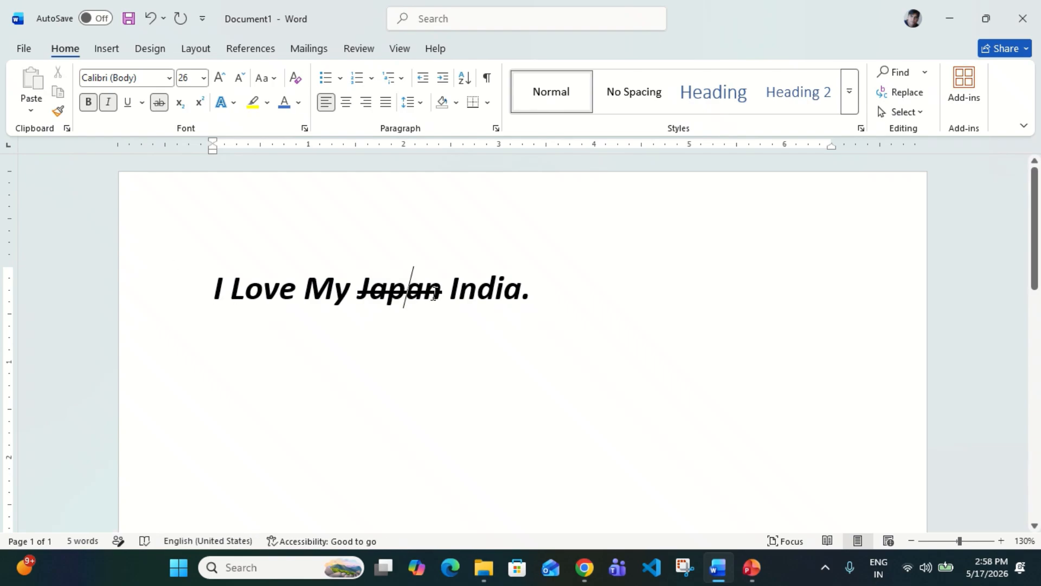
{"action": "left_click", "coordinate": [487, 293]}
{"action": "left_click", "coordinate": [571, 295]}
{"action": "key", "text": "Return"}
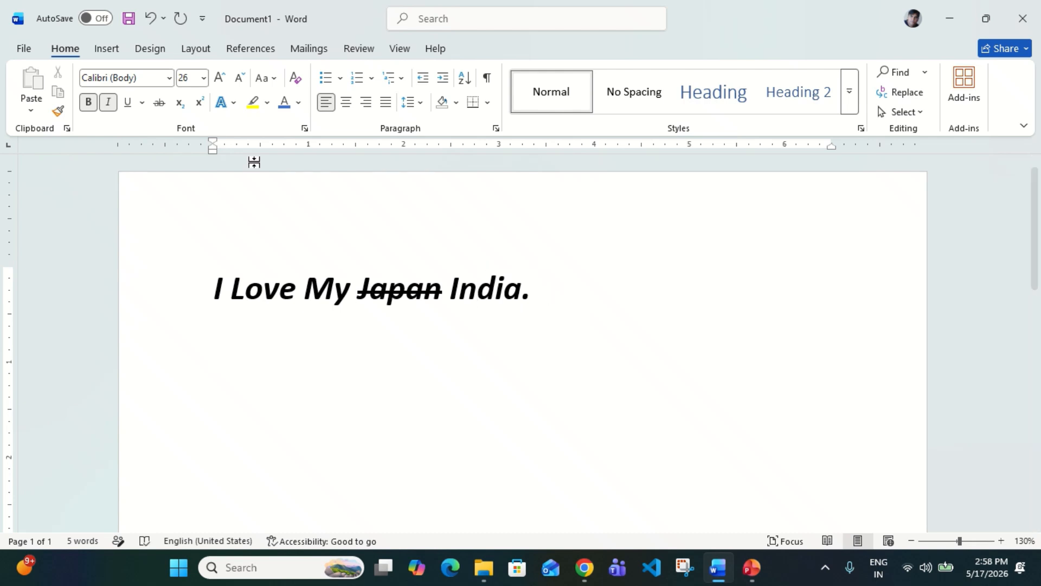
{"action": "left_click", "coordinate": [108, 102]}
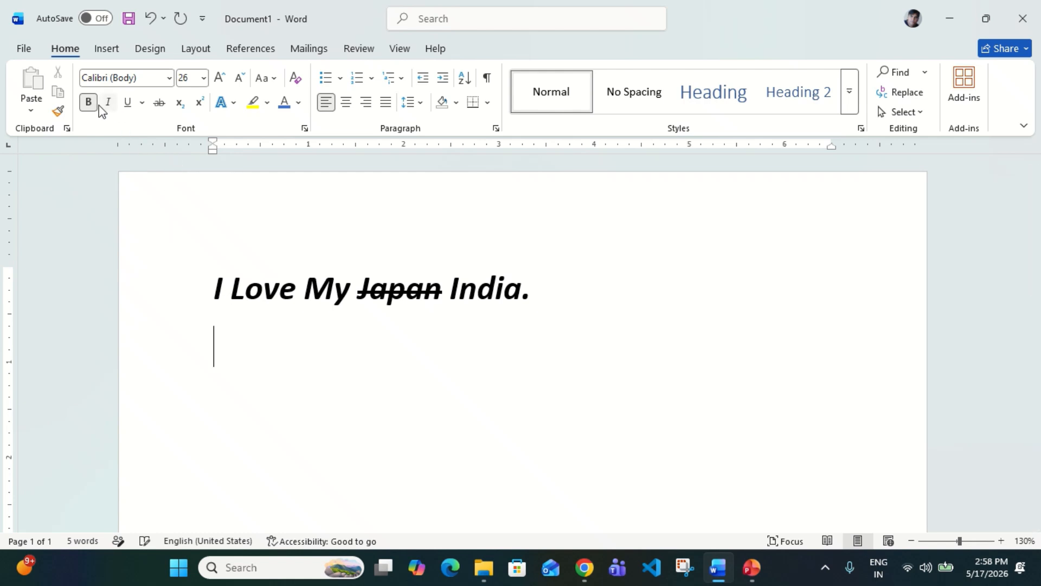
{"action": "left_click", "coordinate": [94, 108]}
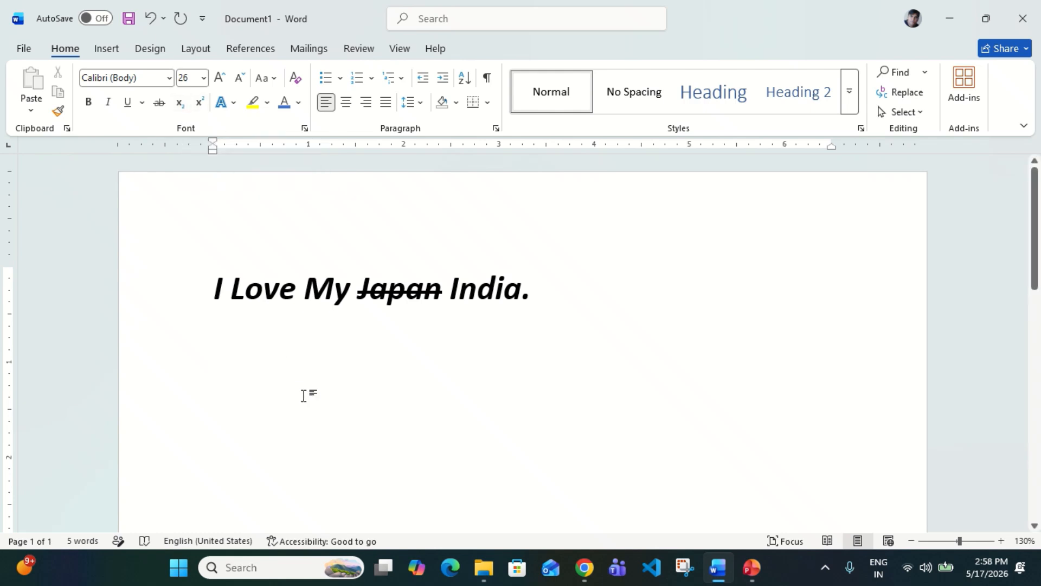
Enter "H2O" on the new line and format its 2 as subscript.
{"action": "type", "text": "h2"}
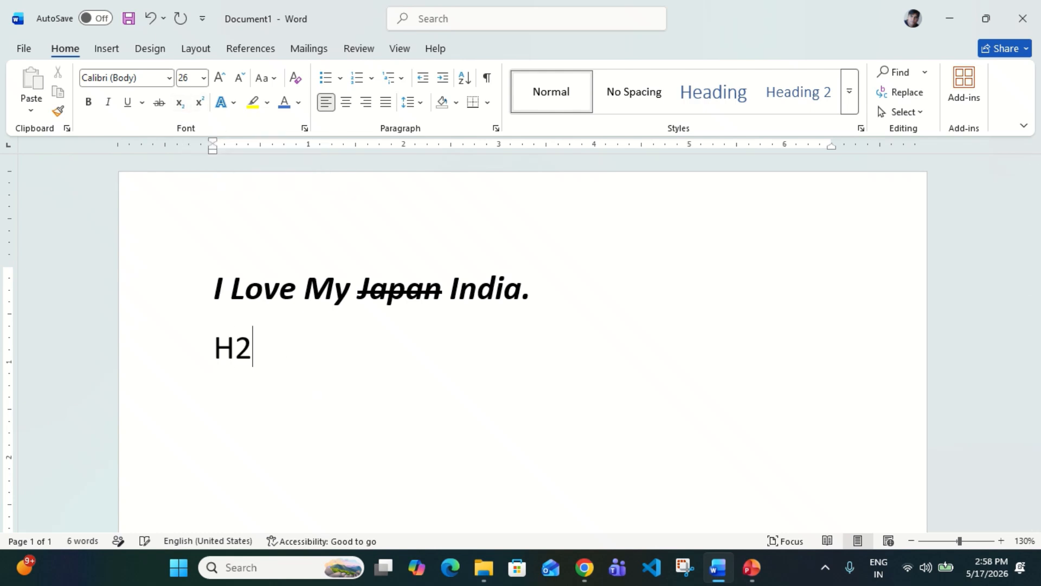
{"action": "key", "text": "BackSpace"}
{"action": "type", "text": "2O"}
{"action": "key", "text": "Left"}
{"action": "key", "text": "shift+Left"}
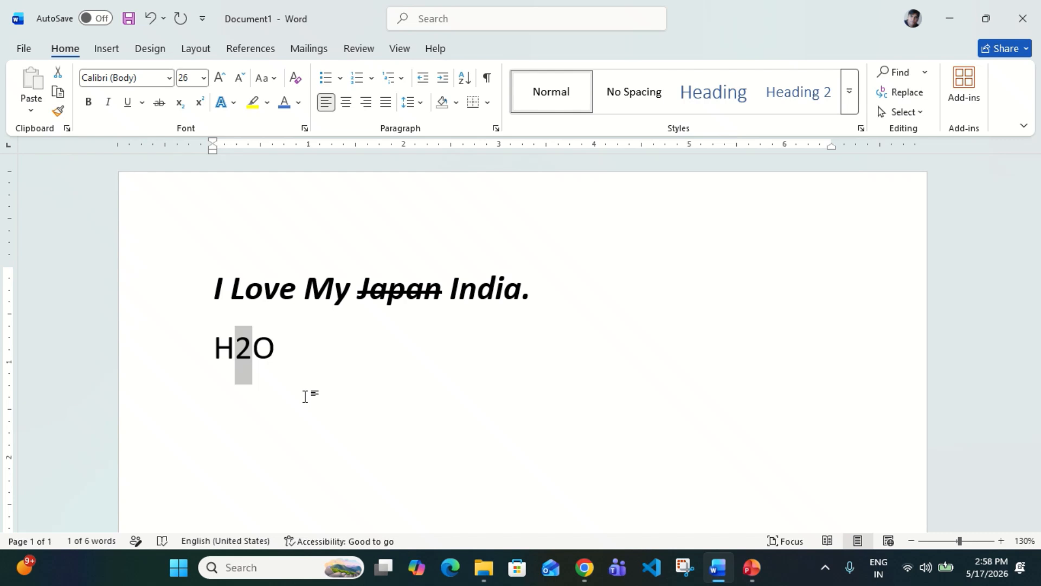
{"action": "left_click", "coordinate": [179, 103]}
{"action": "left_click", "coordinate": [287, 355]}
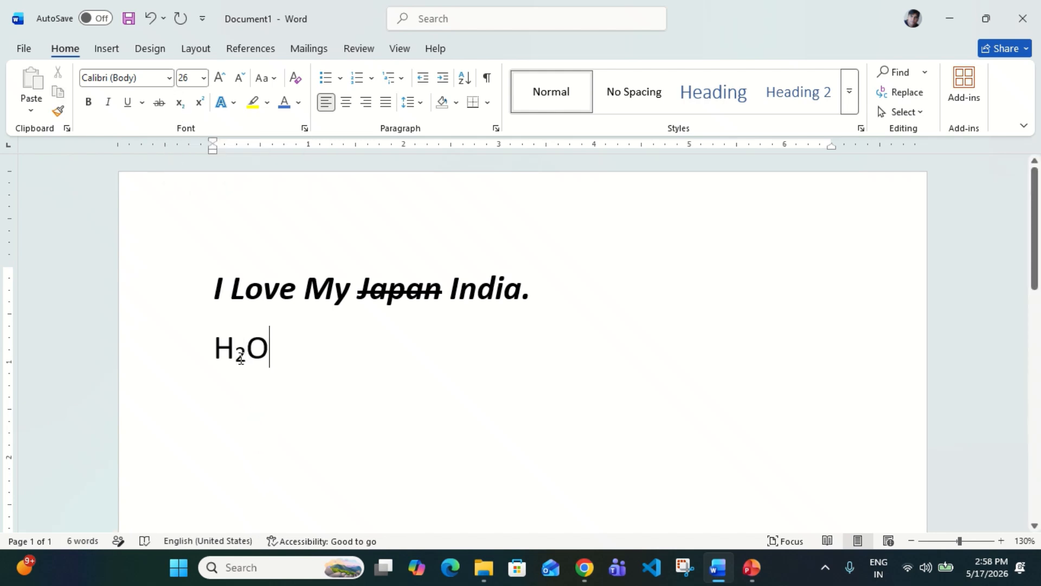
Try subscript on the letter O of the water formula, removing it again.
{"action": "key", "text": "shift+Left"}
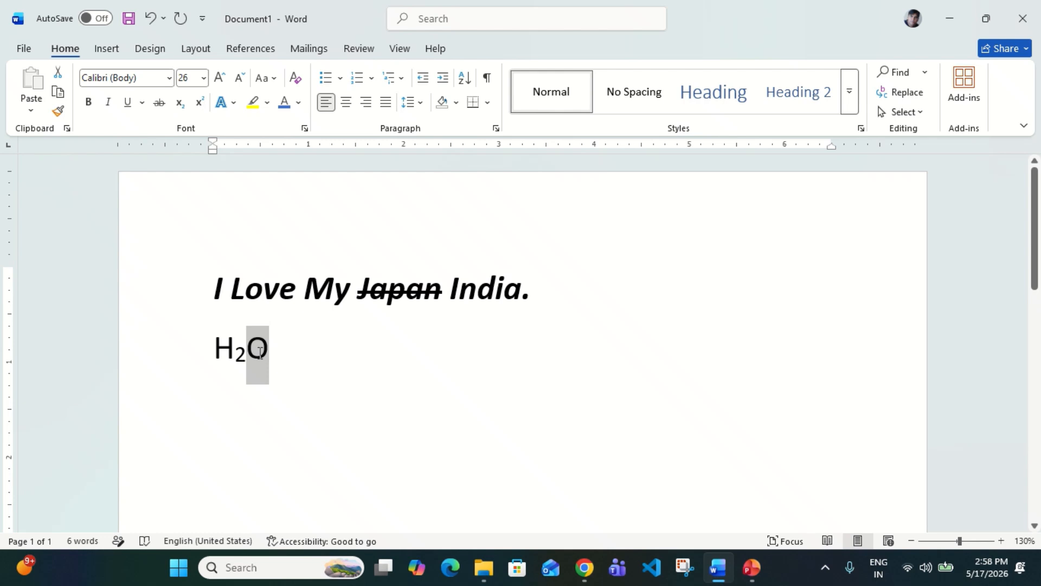
{"action": "left_click", "coordinate": [180, 102]}
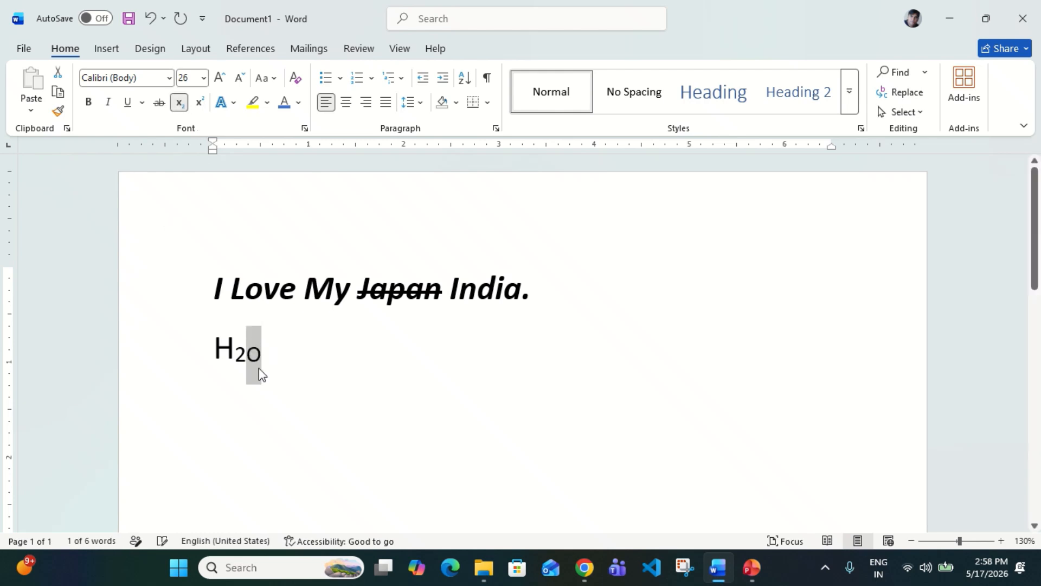
{"action": "left_click", "coordinate": [295, 354]}
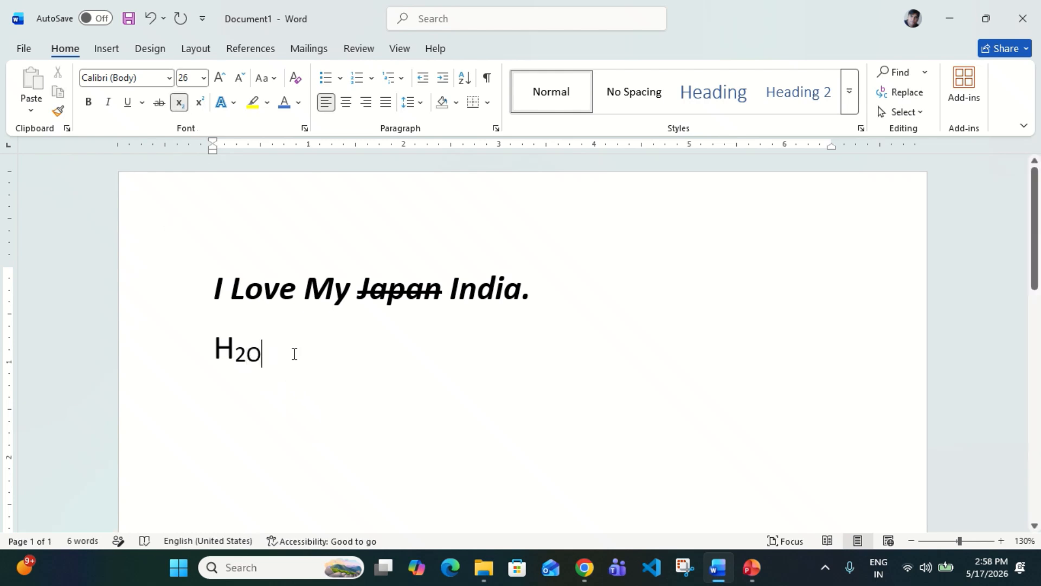
{"action": "key", "text": "shift+Left"}
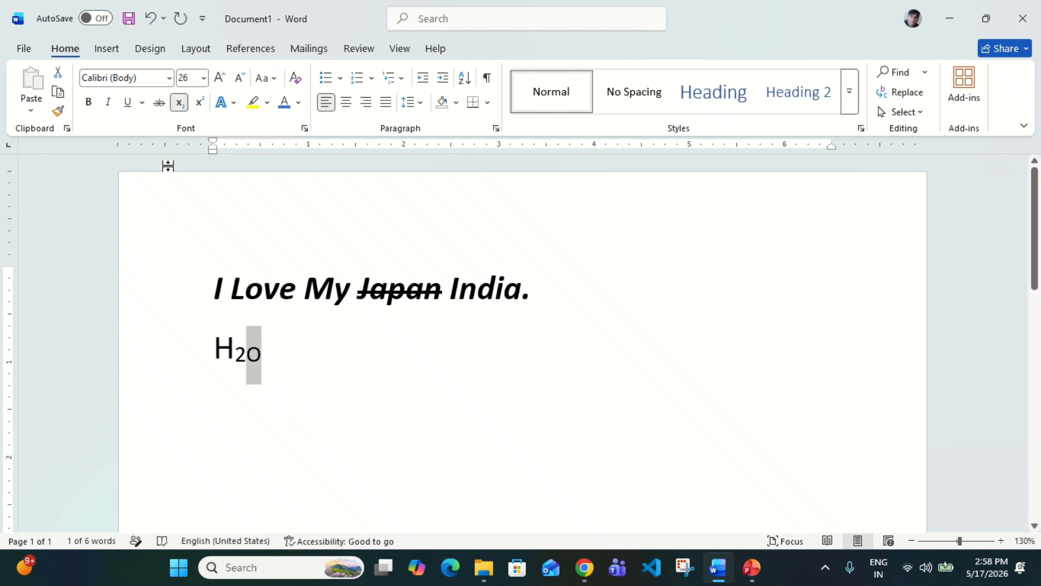
{"action": "left_click", "coordinate": [179, 102]}
{"action": "left_click", "coordinate": [239, 359]}
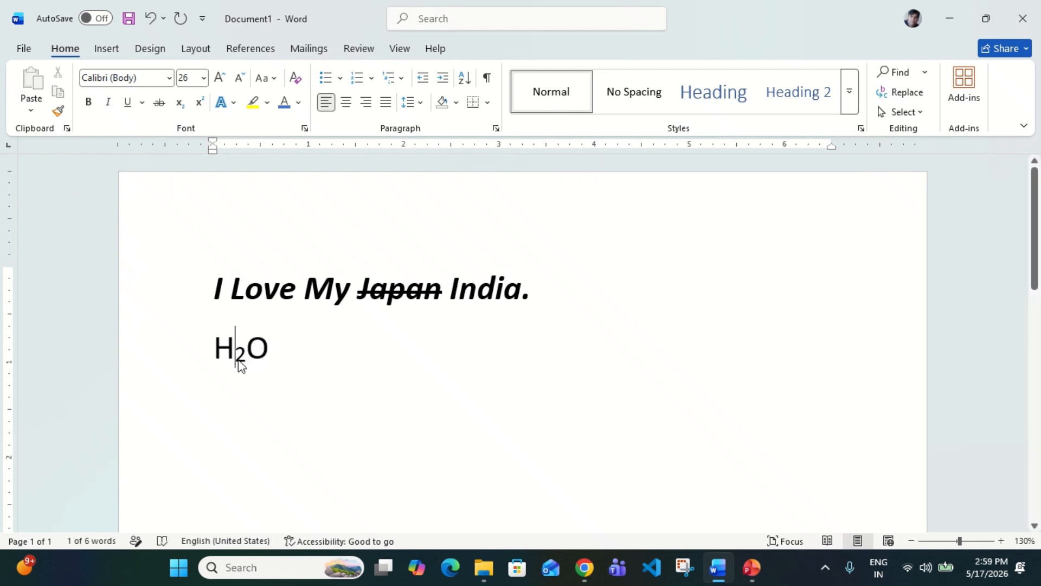
Add the expression "A2+B2" after the water formula on the second line.
{"action": "key", "text": "End"}
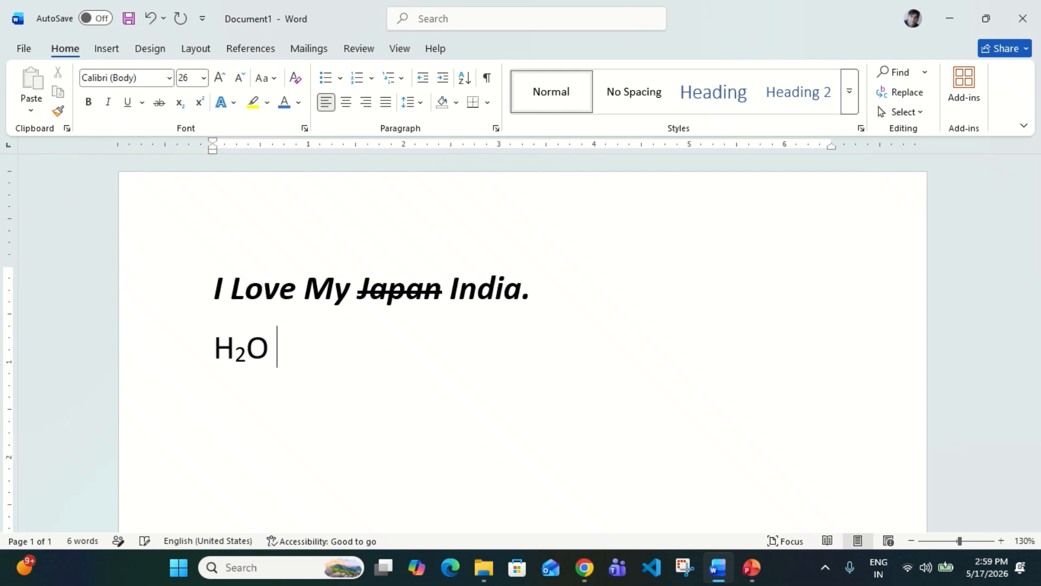
{"action": "type", "text": "a"}
{"action": "key", "text": "BackSpace"}
{"action": "type", "text": "A2"}
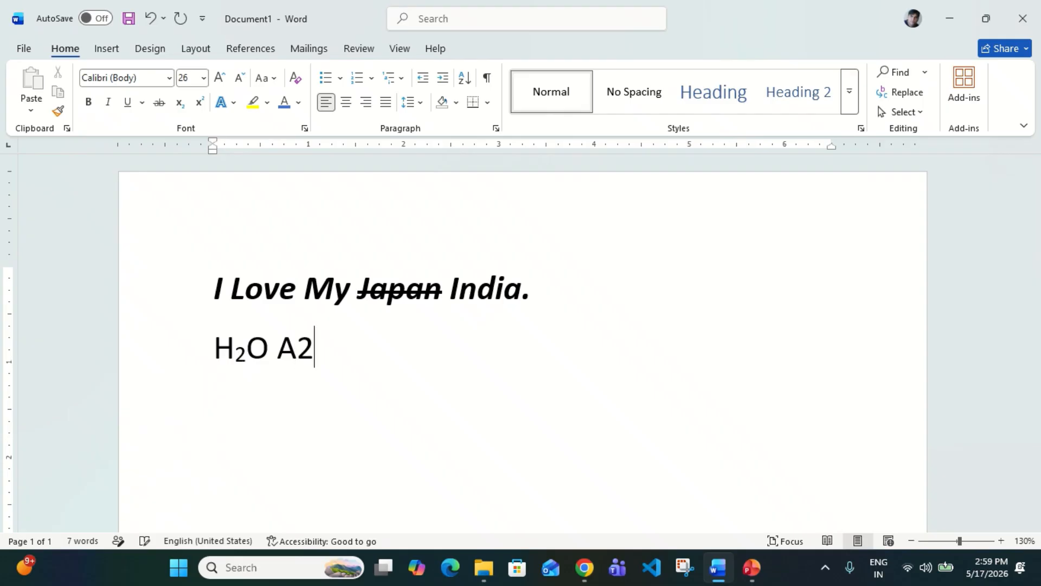
{"action": "type", "text": "+B"}
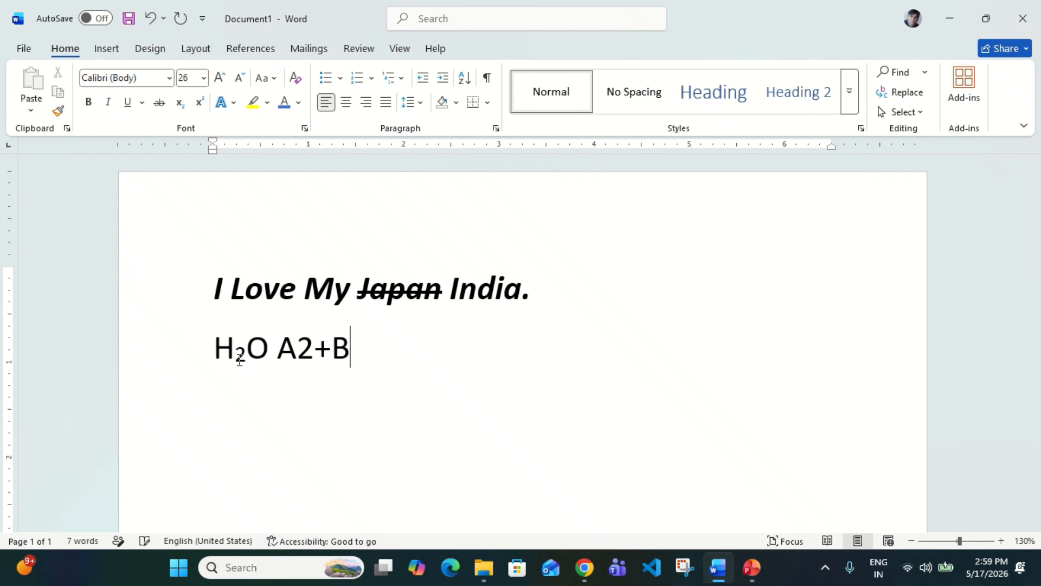
{"action": "type", "text": "2"}
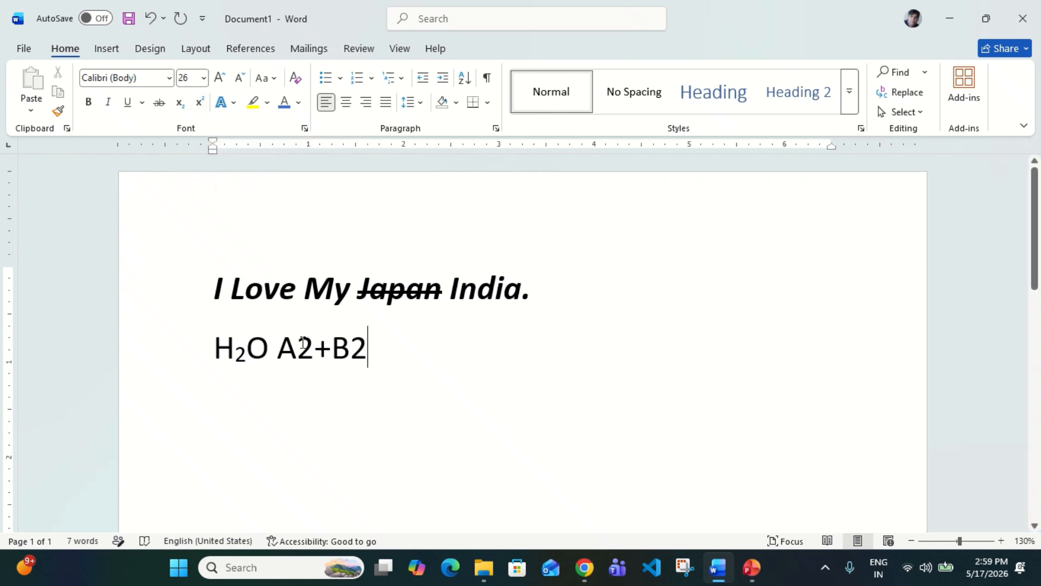
Format both 2s in the expression "A2+B2" as superscript.
{"action": "key", "text": "shift+Left"}
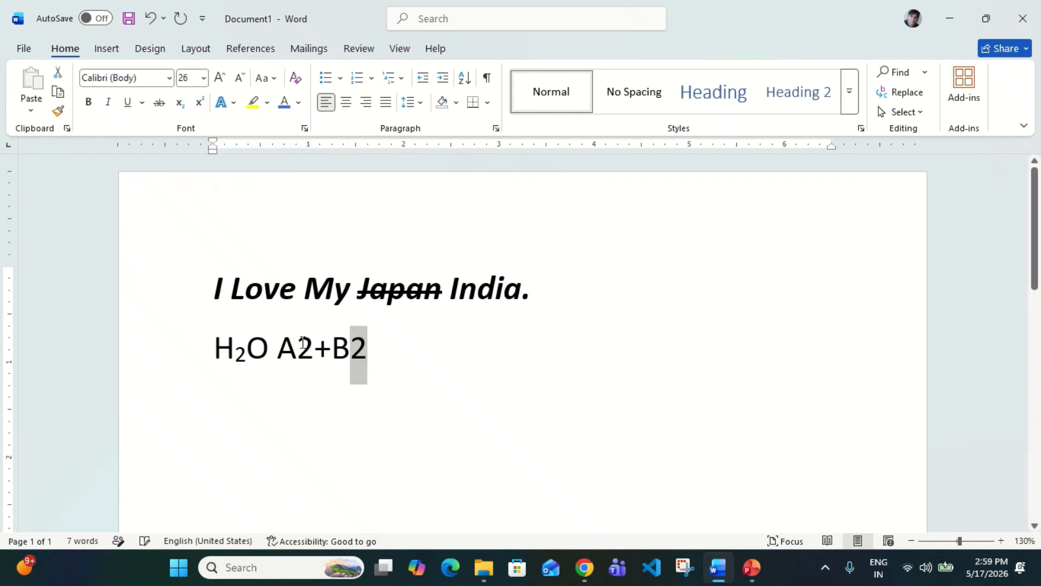
{"action": "left_click", "coordinate": [201, 103]}
{"action": "key", "text": "Left"}
{"action": "key", "text": "Left"}
{"action": "key", "text": "Left"}
{"action": "key", "text": "Left"}
{"action": "key", "text": "Right"}
{"action": "key", "text": "shift+Left"}
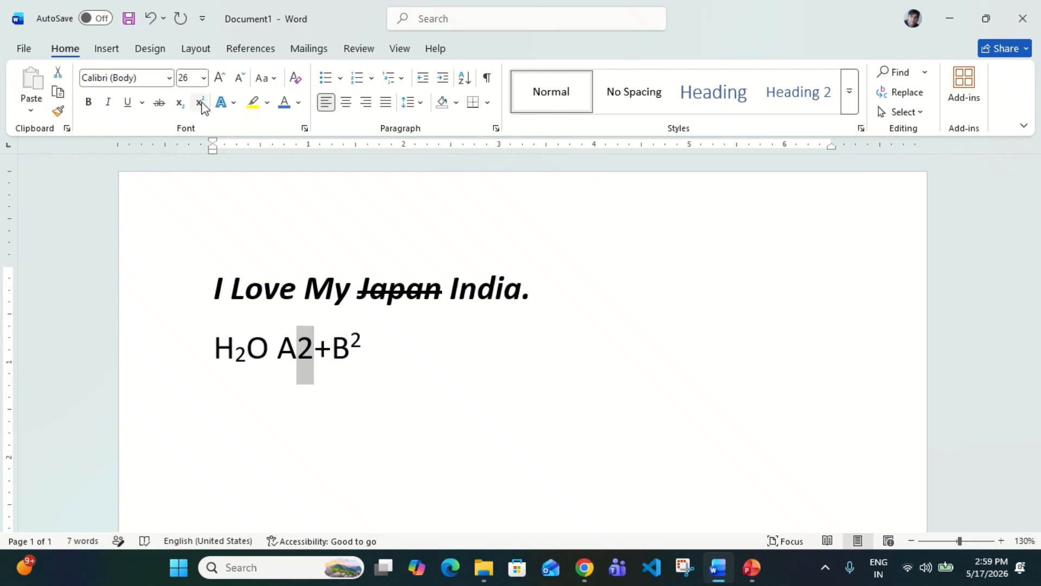
{"action": "left_click", "coordinate": [200, 103]}
{"action": "key", "text": "End"}
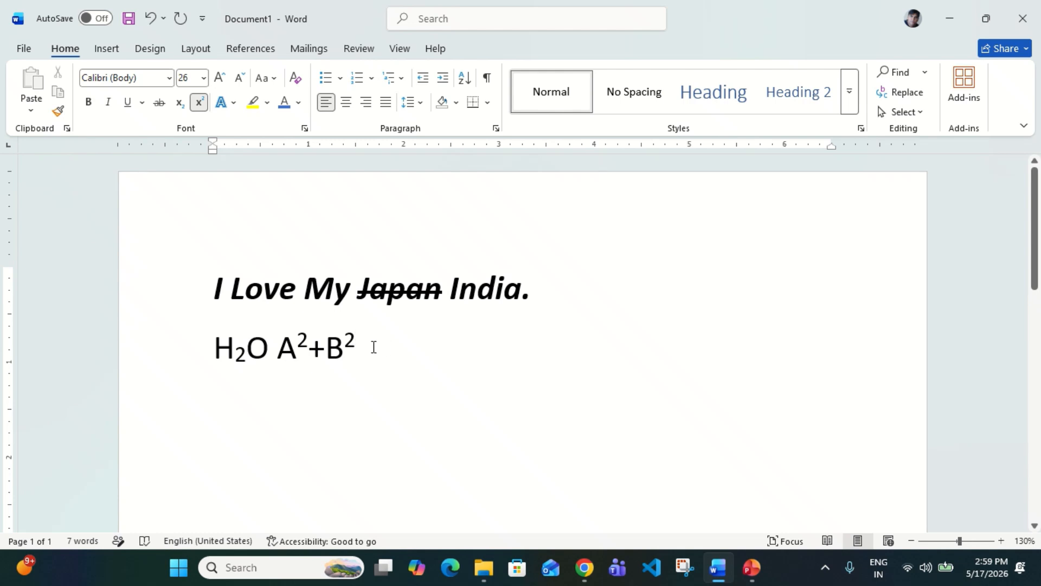
Delete the A²+B² expression from the second line, keeping only the water formula.
{"action": "left_click_drag", "start_coordinate": [372, 346], "coordinate": [224, 343]}
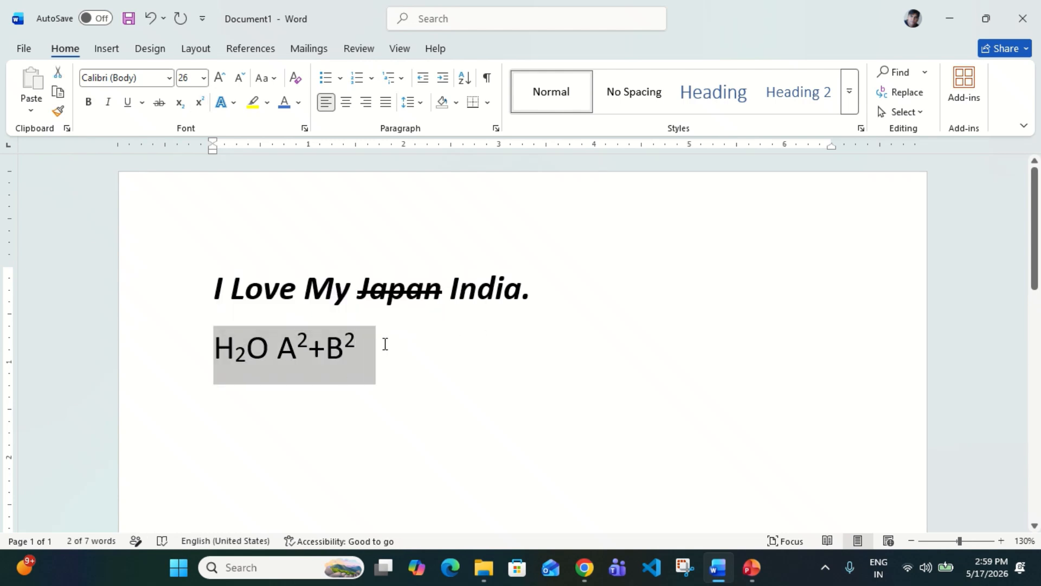
{"action": "left_click", "coordinate": [384, 344]}
{"action": "key", "text": "shift+Left"}
{"action": "key", "text": "shift+Left"}
{"action": "key", "text": "shift+Left"}
{"action": "key", "text": "shift+Left"}
{"action": "key", "text": "shift+Left"}
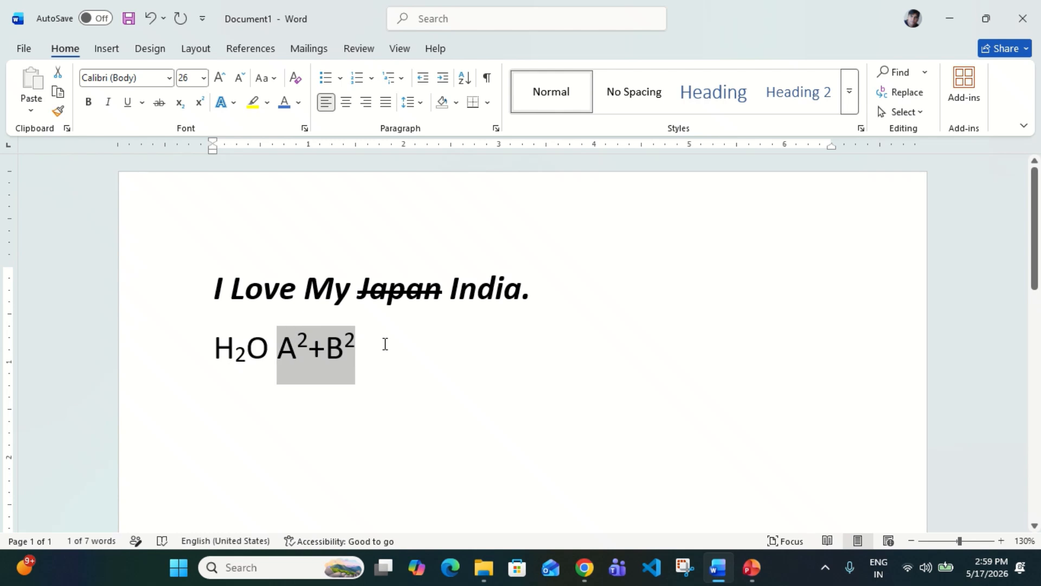
{"action": "key", "text": "BackSpace"}
{"action": "key", "text": "BackSpace"}
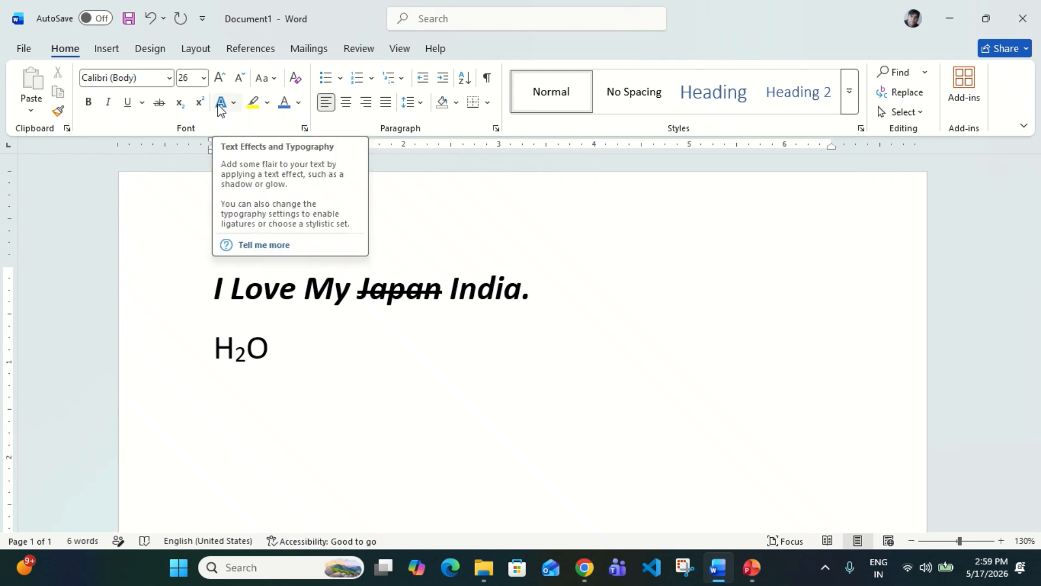
Apply the light blue text effect with a shadow to the water formula and enlarge its font size to 48.
{"action": "left_click_drag", "start_coordinate": [216, 353], "coordinate": [265, 359]}
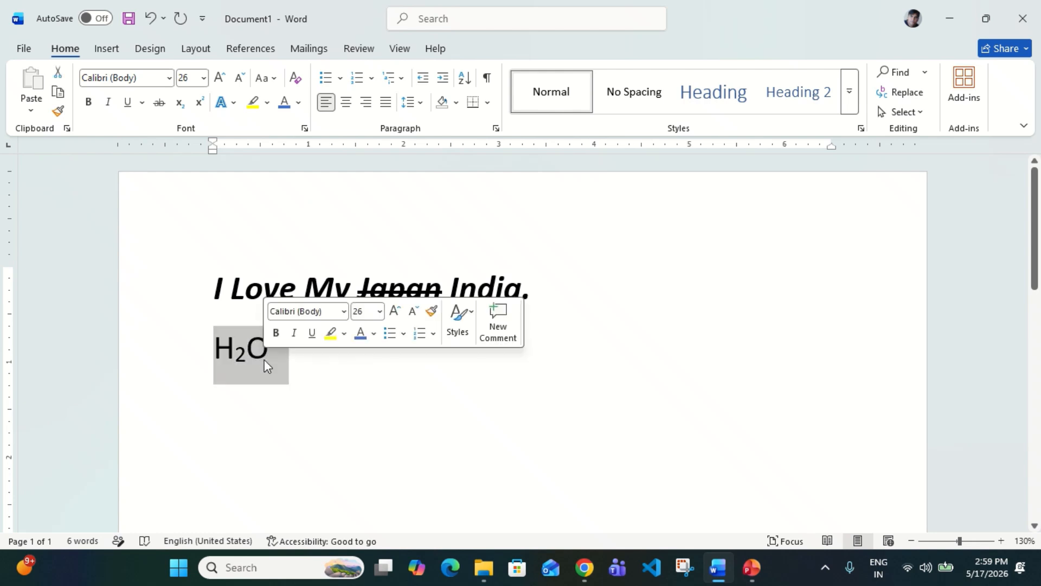
{"action": "left_click", "coordinate": [221, 103]}
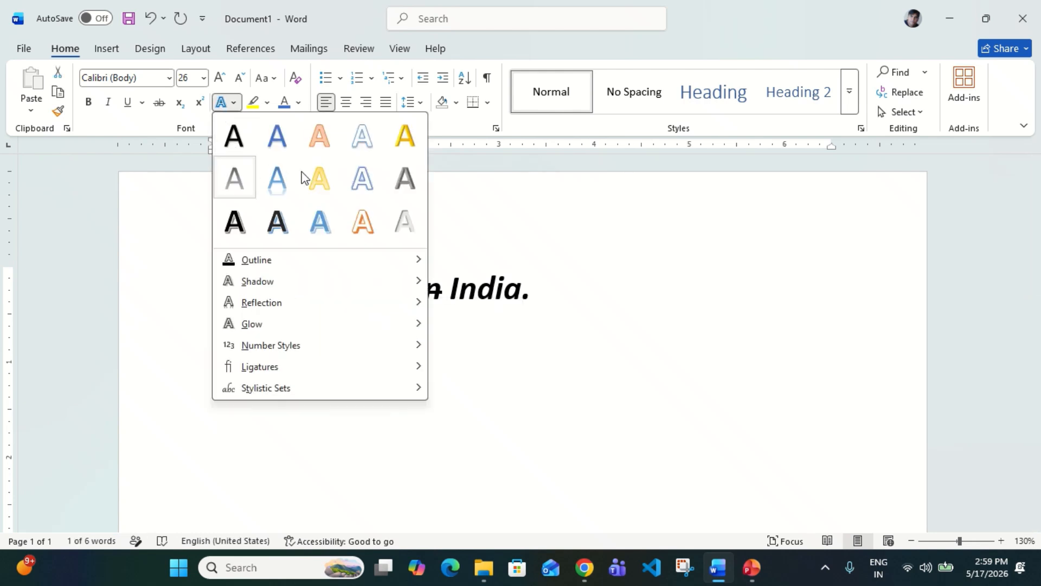
{"action": "left_click", "coordinate": [310, 222]}
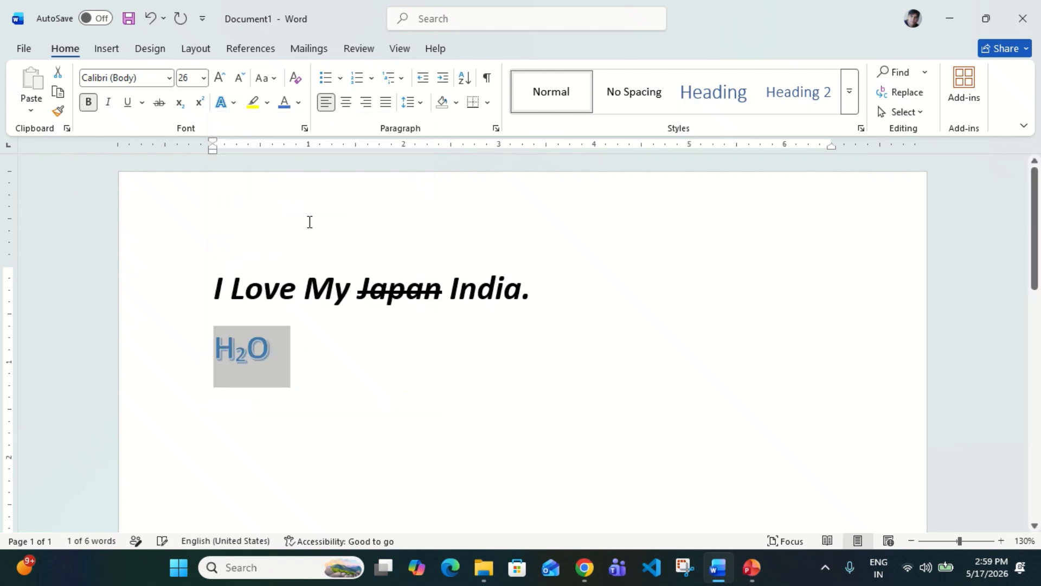
{"action": "left_click", "coordinate": [219, 78]}
{"action": "left_click", "coordinate": [220, 77]}
{"action": "left_click", "coordinate": [219, 78]}
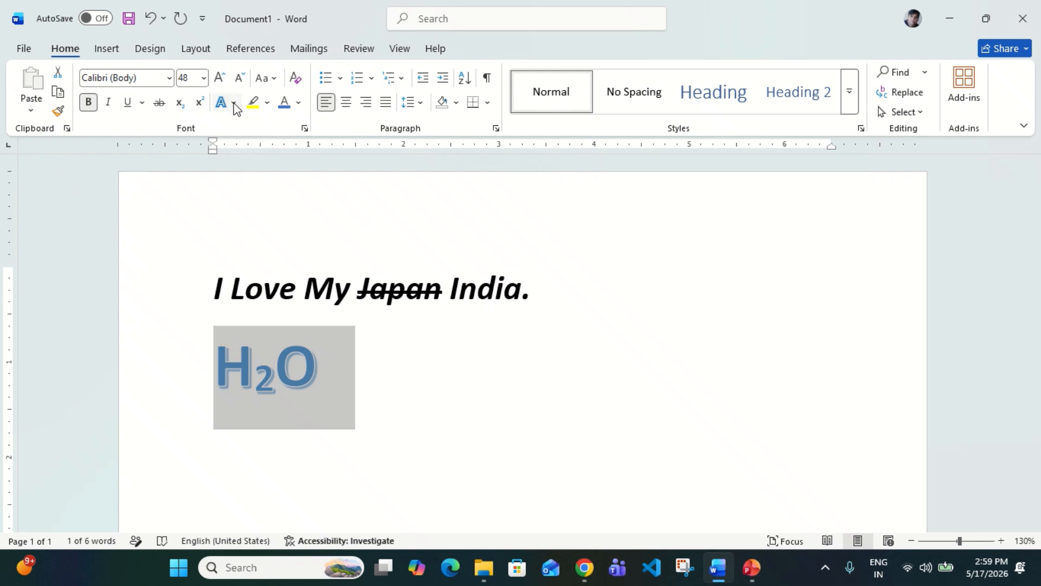
Preview the reflection variations among the text effects on the water formula without applying one.
{"action": "left_click", "coordinate": [228, 103]}
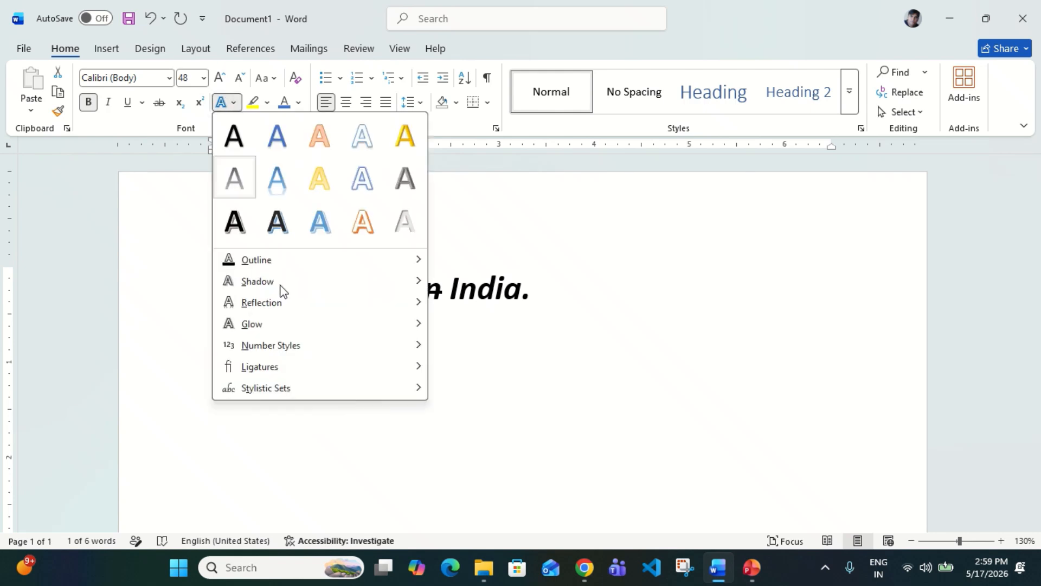
{"action": "mouse_move", "coordinate": [280, 292]}
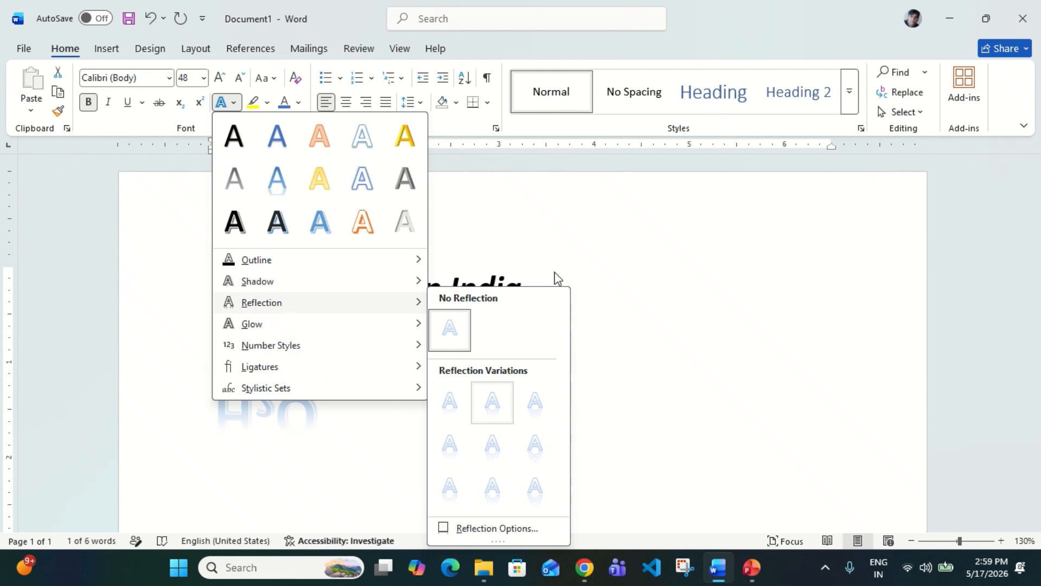
{"action": "left_click", "coordinate": [593, 268]}
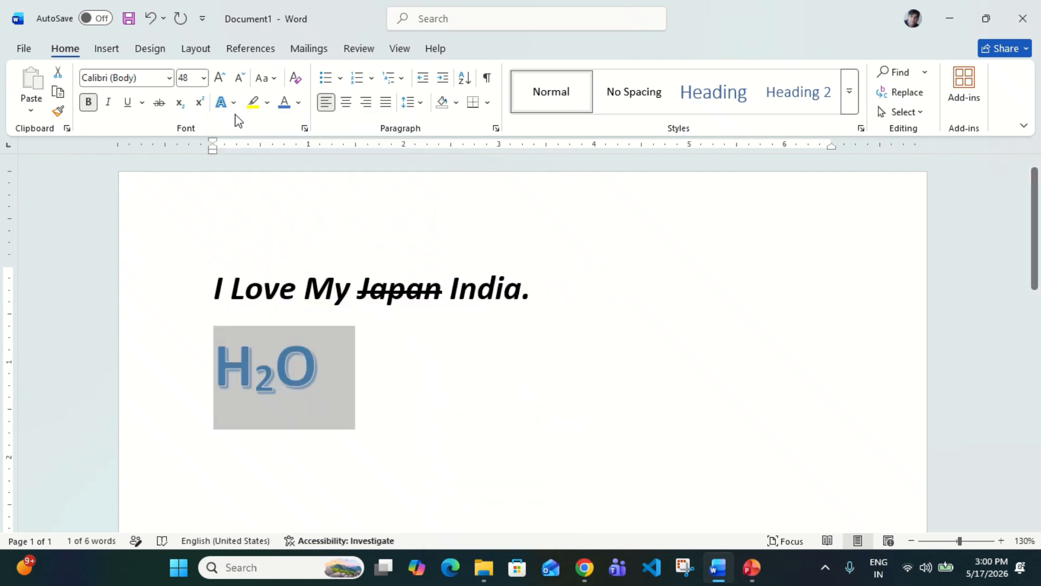
{"action": "left_click", "coordinate": [506, 353]}
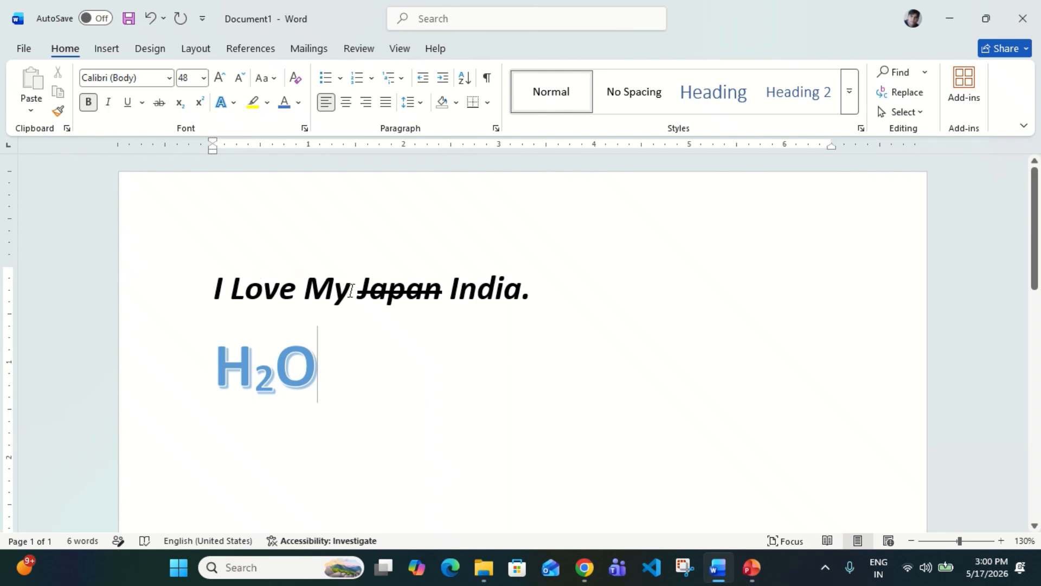
Highlight the word "India" in yellow and set its font color to the standard green.
{"action": "double_click", "coordinate": [495, 290]}
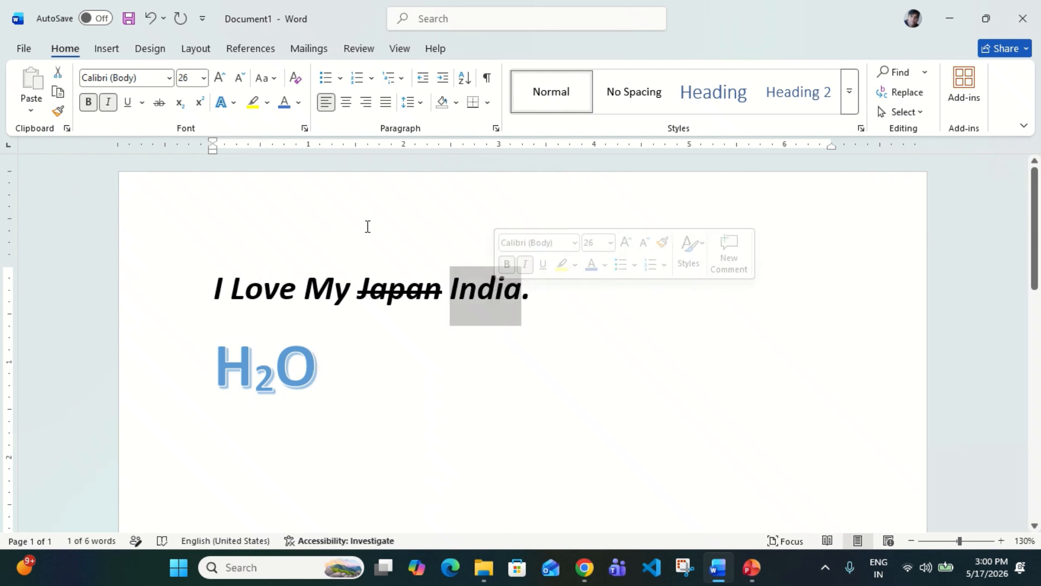
{"action": "left_click", "coordinate": [253, 103]}
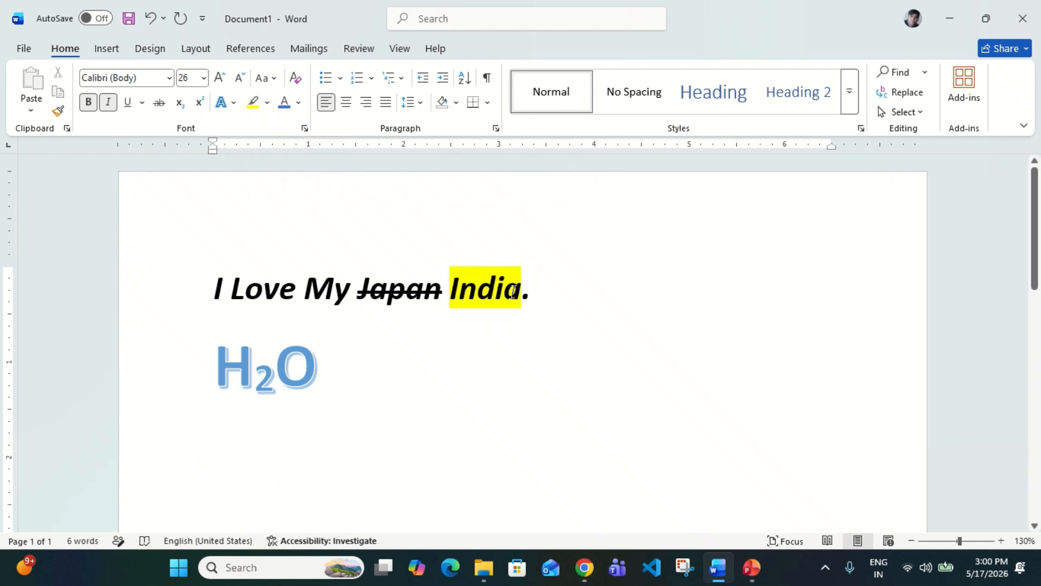
{"action": "double_click", "coordinate": [497, 288]}
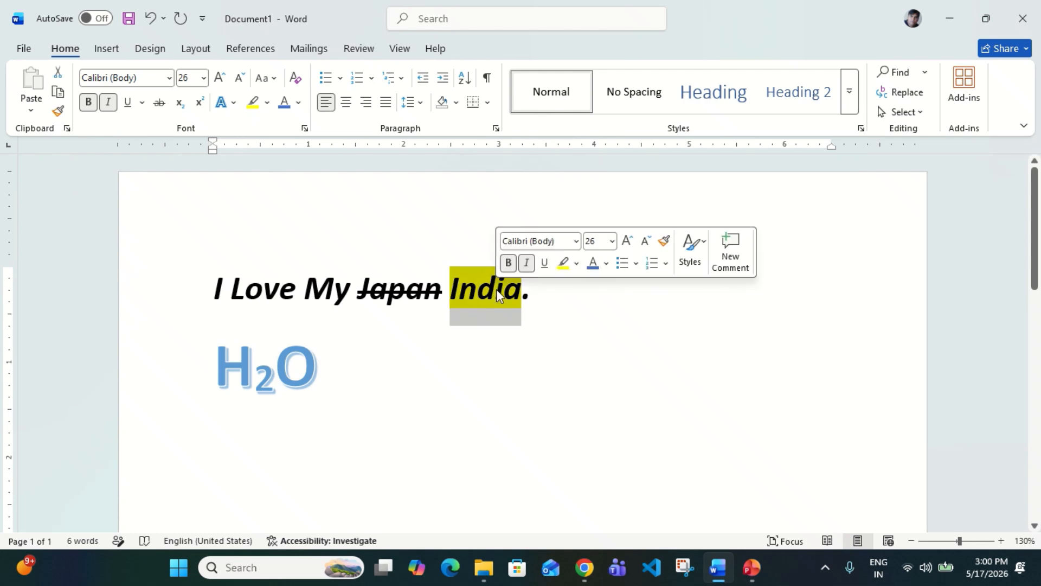
{"action": "left_click", "coordinate": [300, 104]}
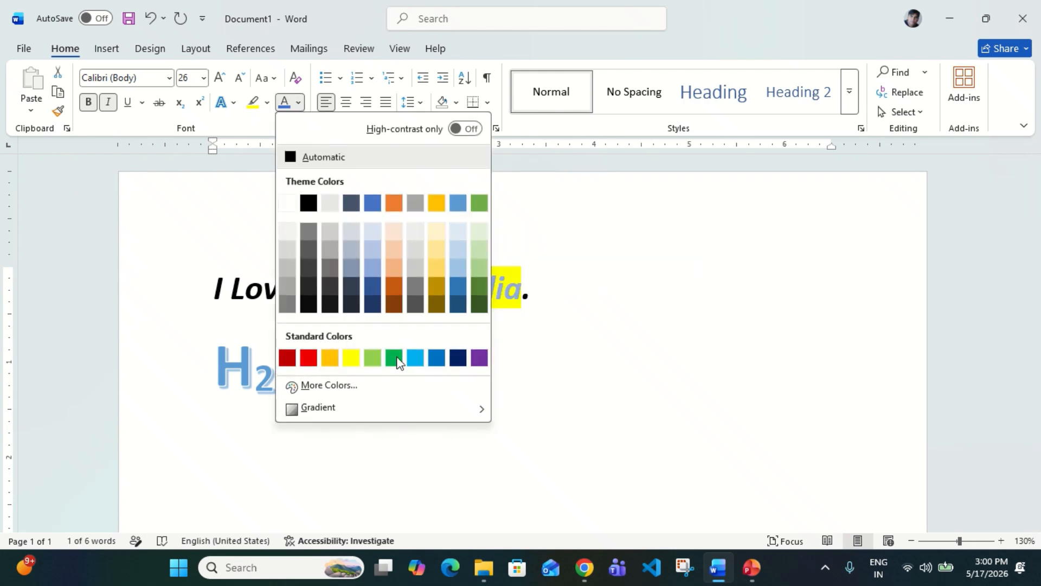
{"action": "left_click", "coordinate": [395, 357]}
{"action": "left_click", "coordinate": [617, 288]}
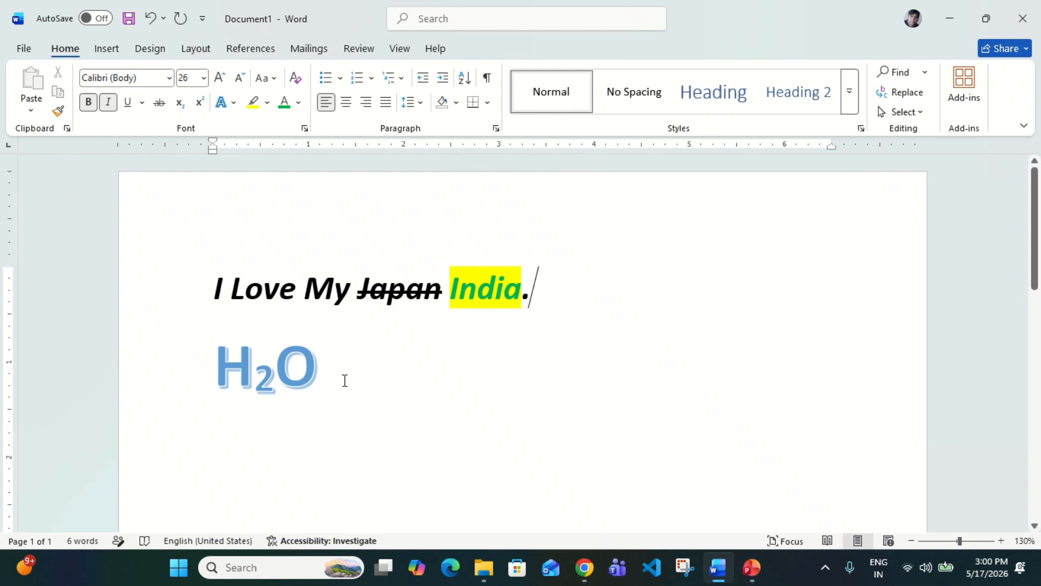
Clear all formatting from the "I Love My Japan India." sentence and the water formula together.
{"action": "left_click_drag", "start_coordinate": [345, 379], "coordinate": [214, 292]}
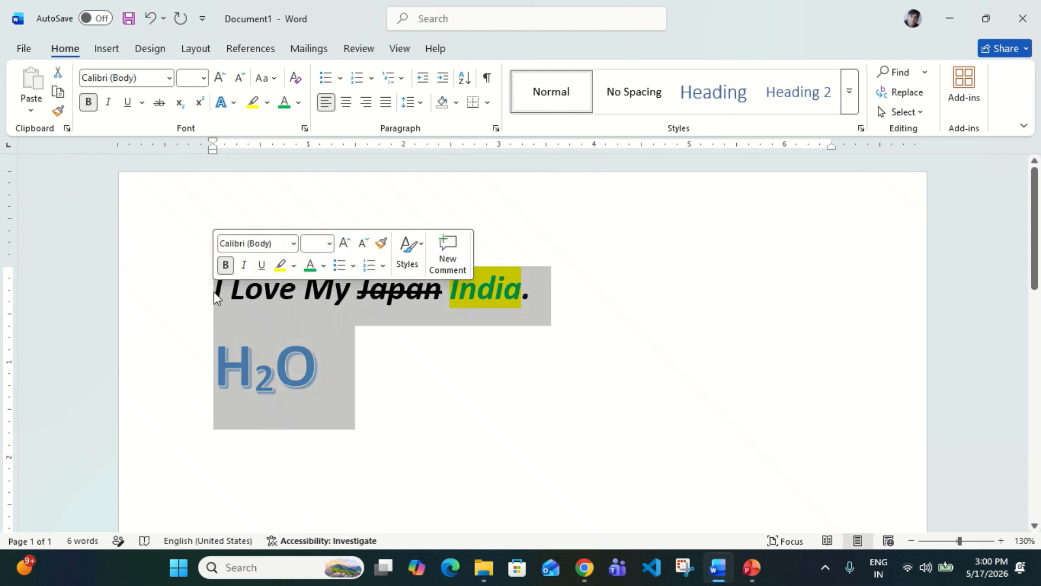
{"action": "left_click", "coordinate": [296, 79]}
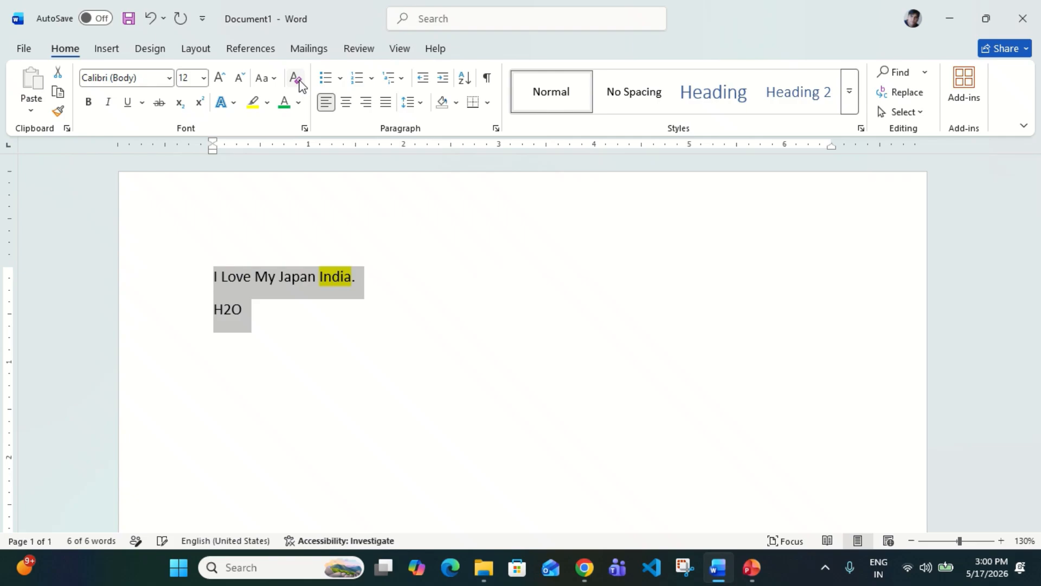
{"action": "left_click", "coordinate": [398, 290]}
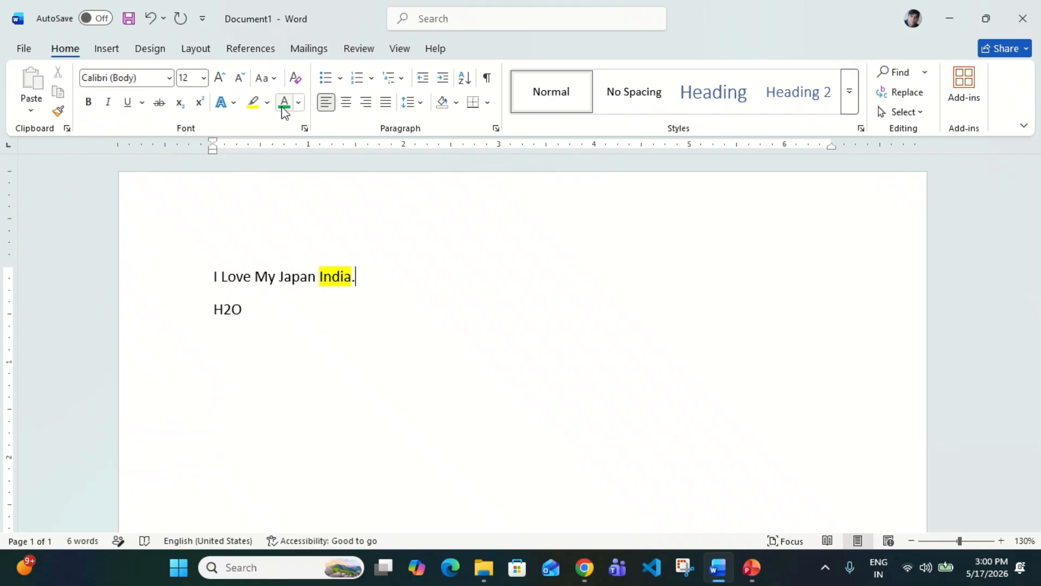
Remove the yellow highlight from the word "India" by setting its highlight to No Color.
{"action": "double_click", "coordinate": [334, 280]}
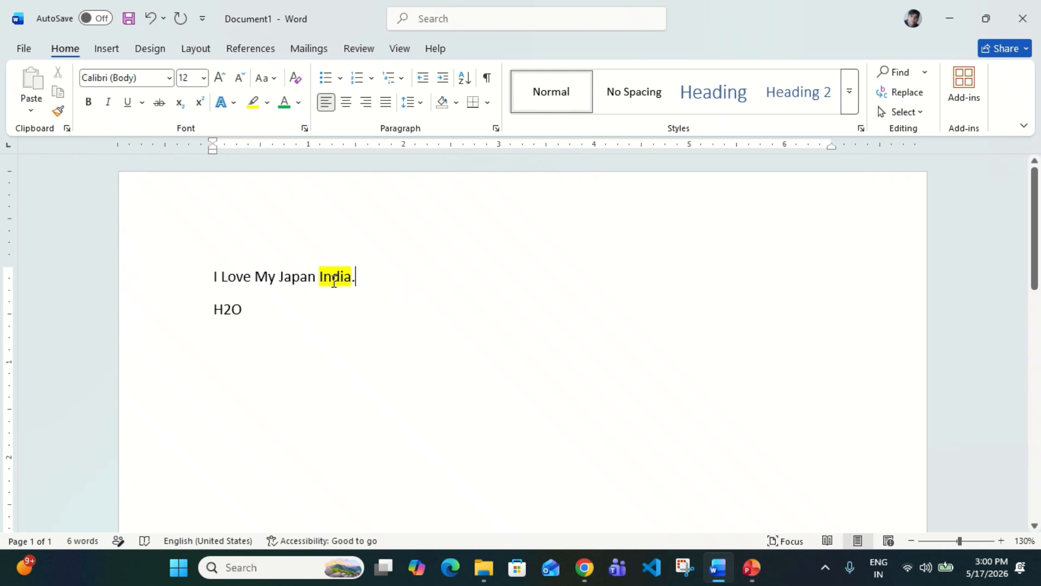
{"action": "left_click", "coordinate": [267, 103]}
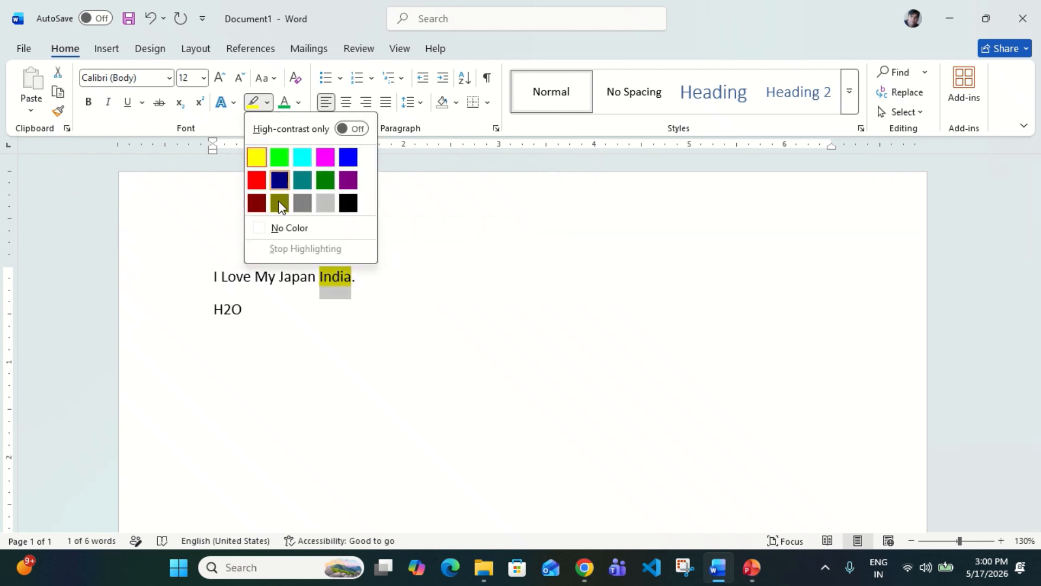
{"action": "left_click", "coordinate": [291, 232]}
{"action": "left_click", "coordinate": [417, 290]}
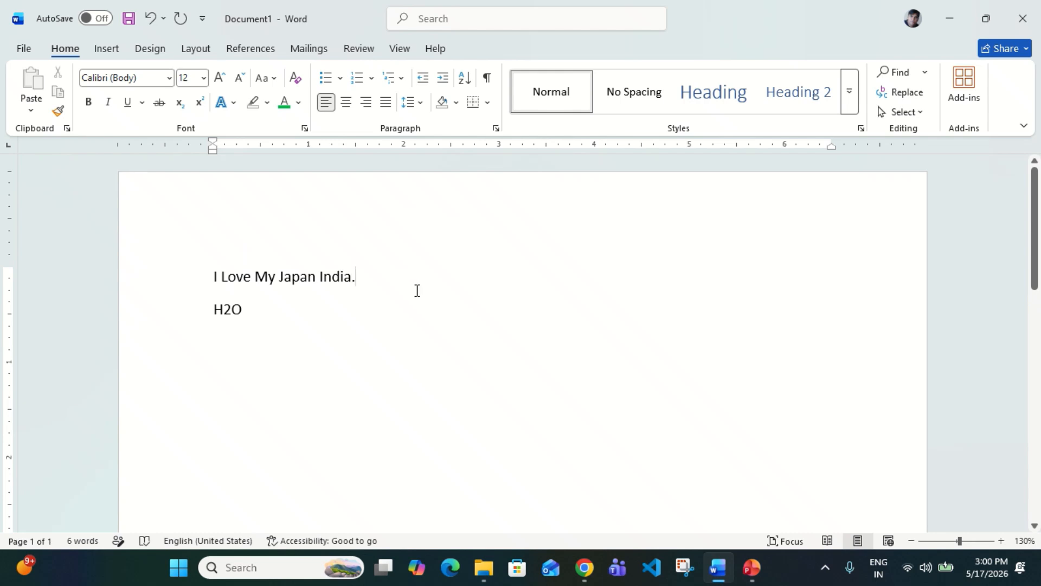
Delete the H2O formula together with its empty line, leaving only the first sentence.
{"action": "left_click_drag", "start_coordinate": [255, 307], "coordinate": [202, 307]}
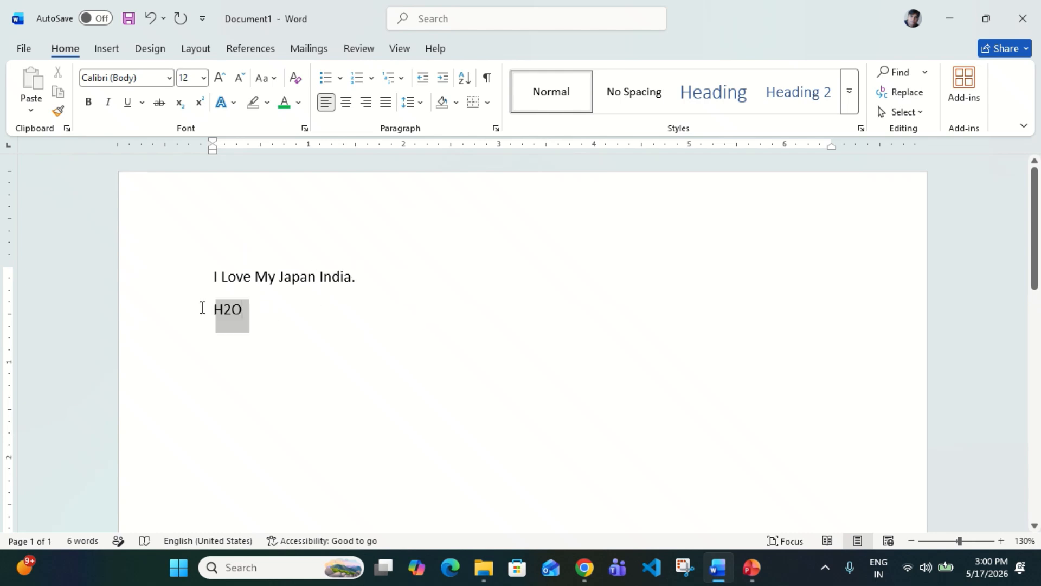
{"action": "key", "text": "BackSpace"}
{"action": "key", "text": "BackSpace"}
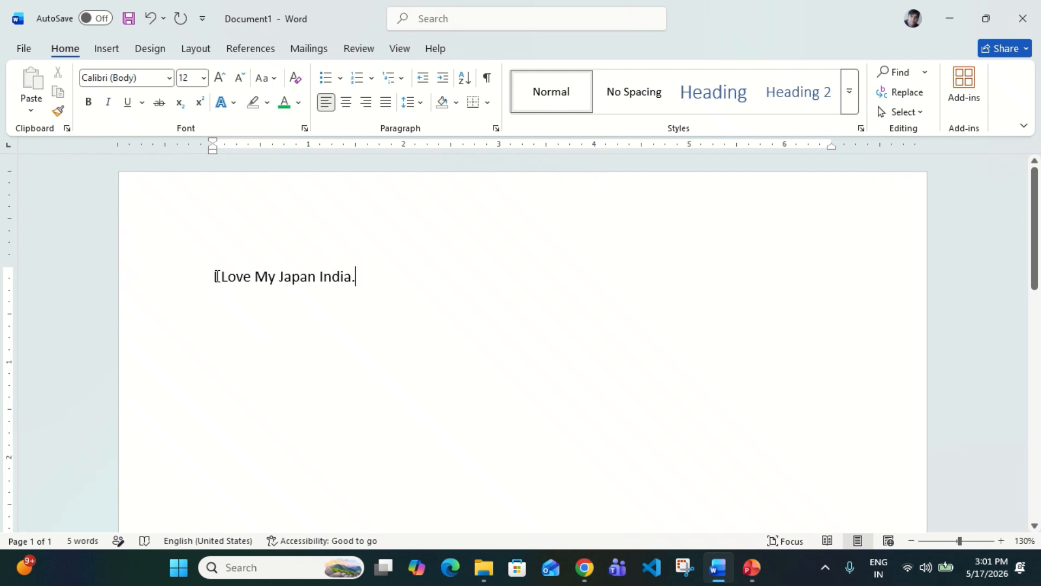
Change the whole "I Love My Japan India." sentence to Sentence case.
{"action": "left_click_drag", "start_coordinate": [209, 276], "coordinate": [255, 277]}
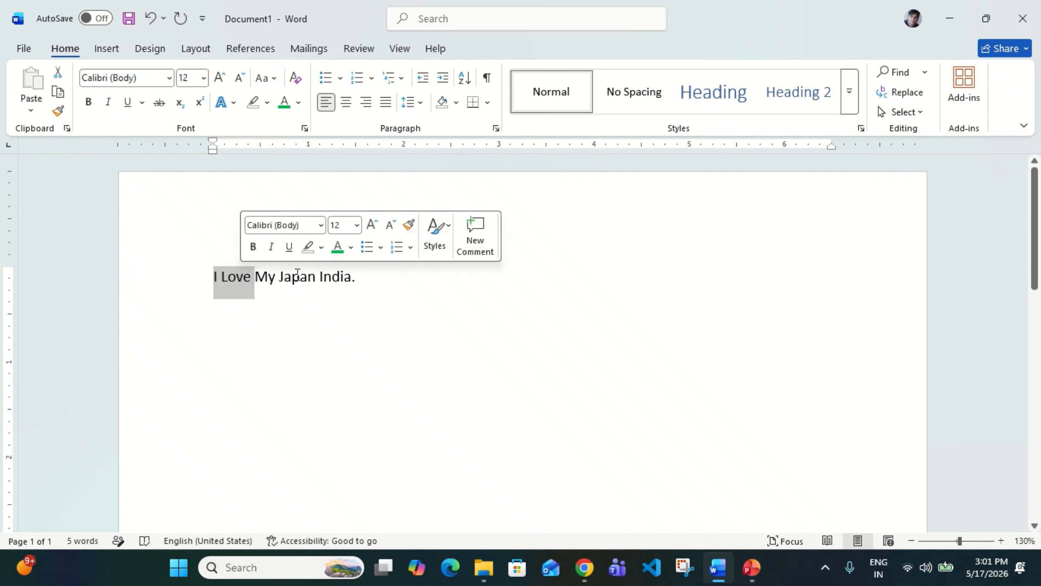
{"action": "left_click", "coordinate": [356, 280]}
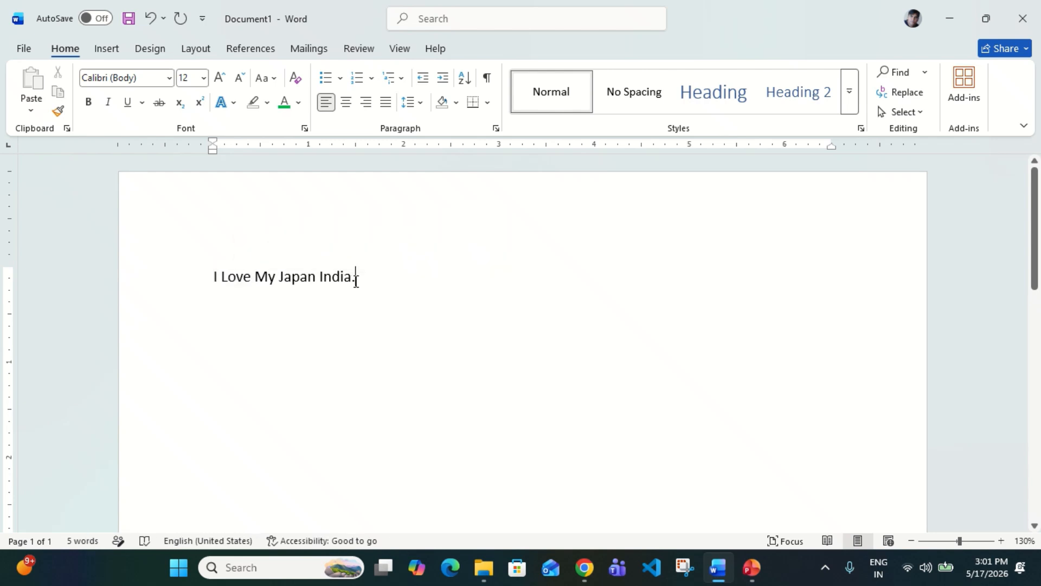
{"action": "left_click_drag", "start_coordinate": [356, 280], "coordinate": [216, 268]}
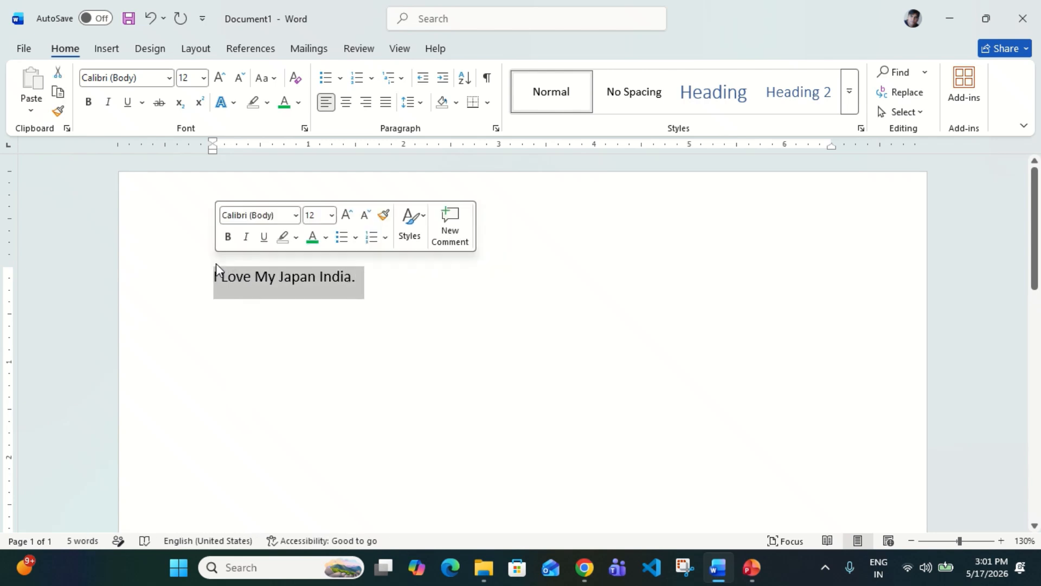
{"action": "left_click", "coordinate": [268, 78]}
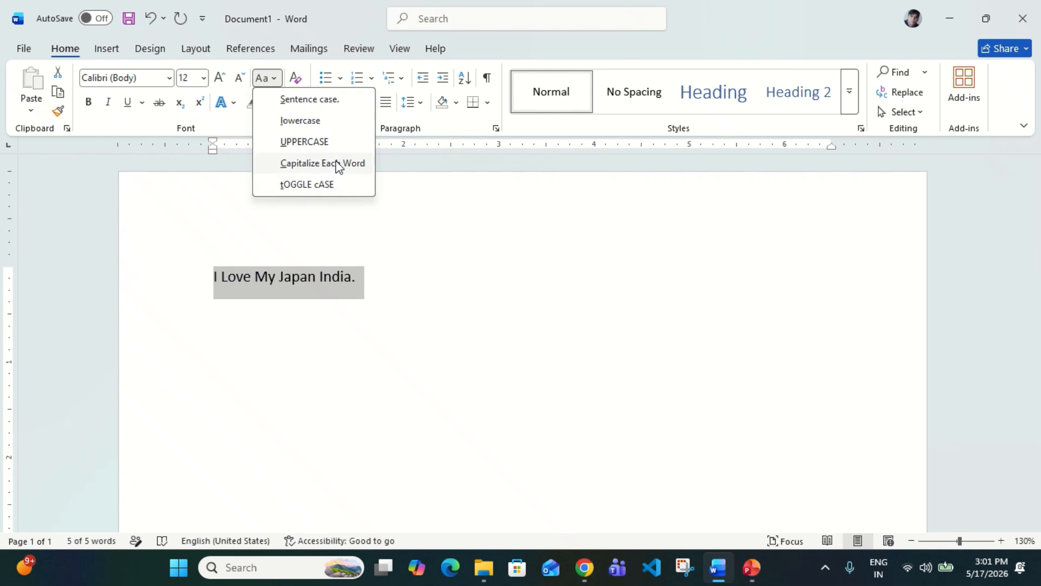
{"action": "left_click", "coordinate": [309, 101]}
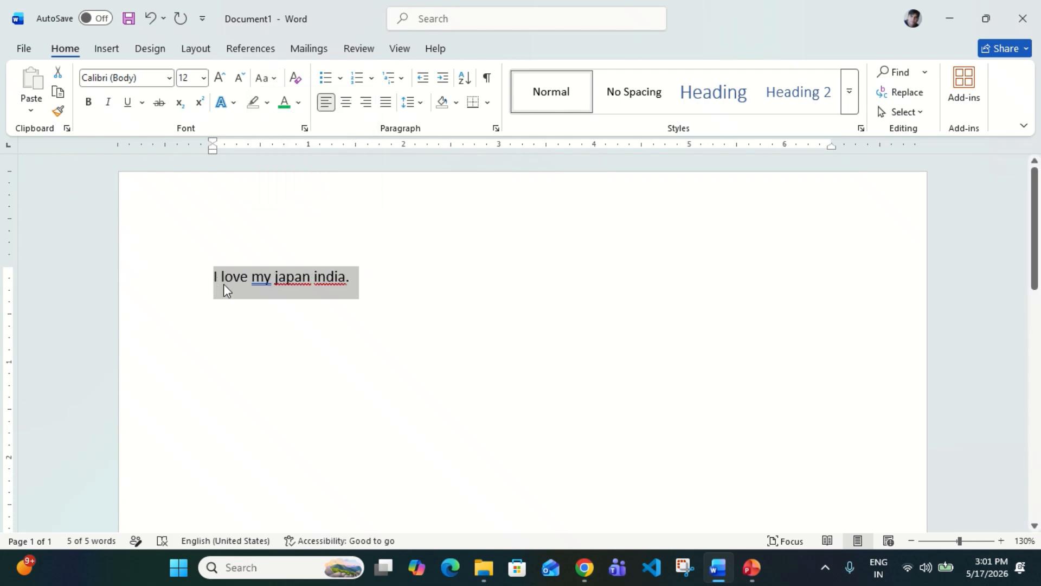
Convert the selected sentence to lowercase and after that to UPPERCASE.
{"action": "left_click", "coordinate": [264, 78]}
{"action": "left_click", "coordinate": [296, 122]}
{"action": "left_click", "coordinate": [271, 85]}
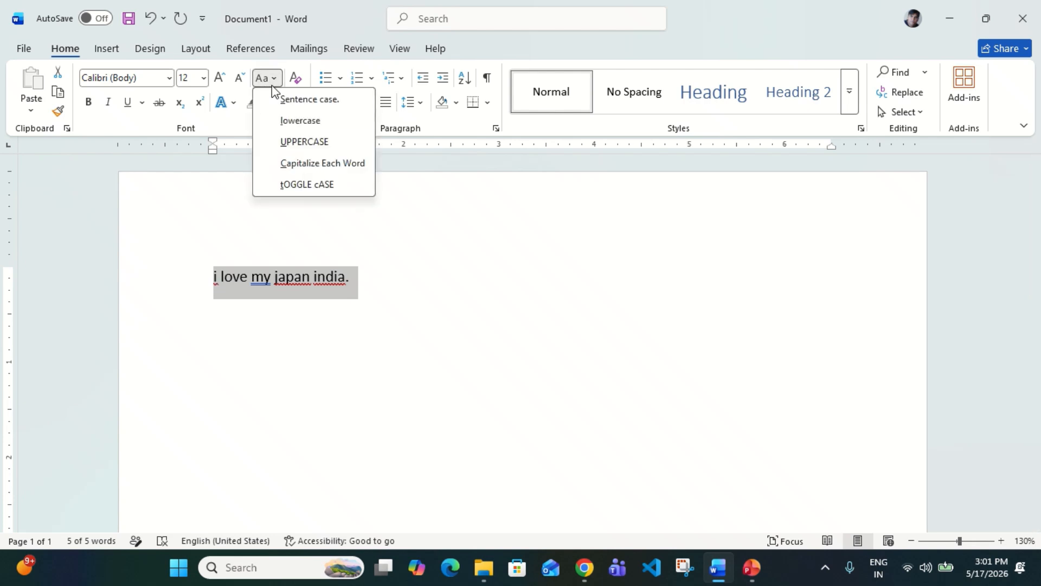
{"action": "left_click", "coordinate": [316, 145]}
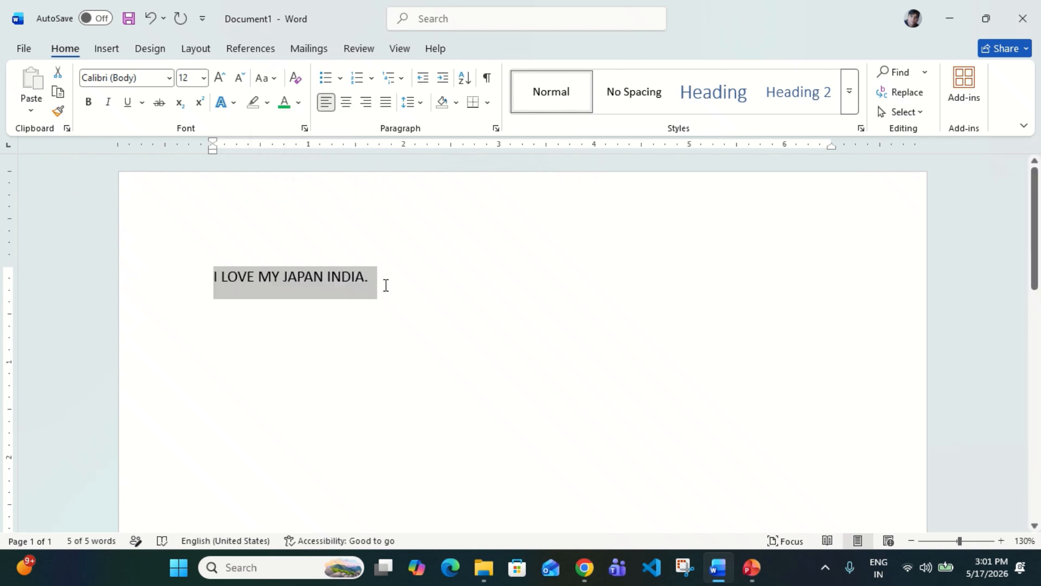
Apply Capitalize Each Word to the uppercase sentence and deselect it.
{"action": "left_click", "coordinate": [273, 80]}
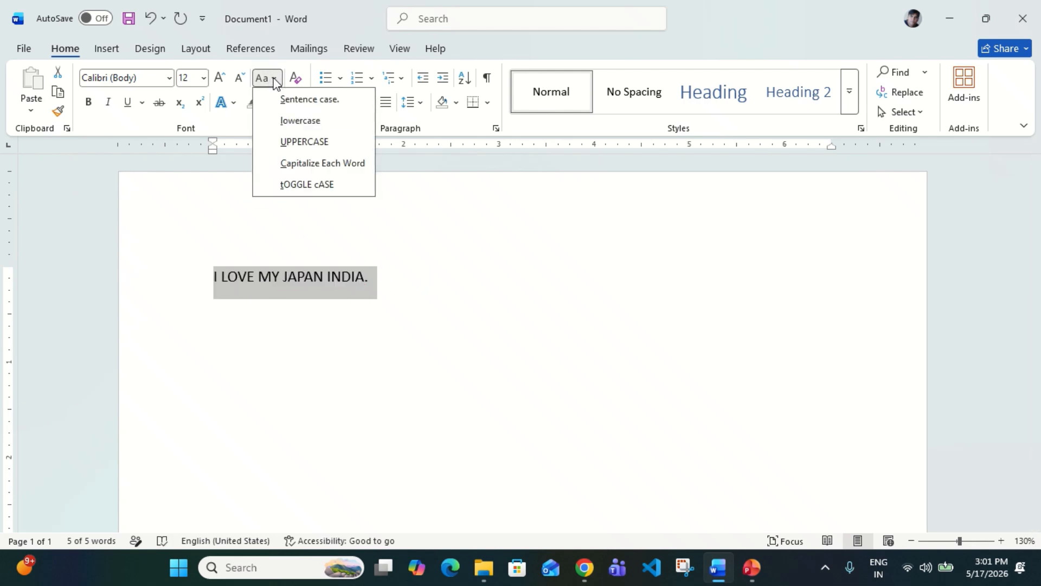
{"action": "left_click", "coordinate": [318, 163]}
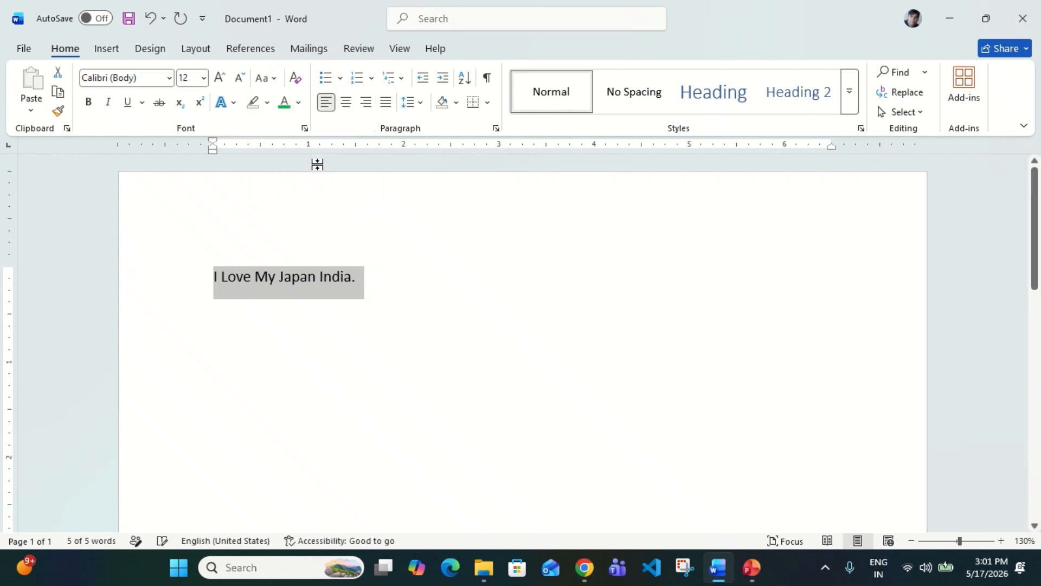
{"action": "left_click", "coordinate": [223, 284]}
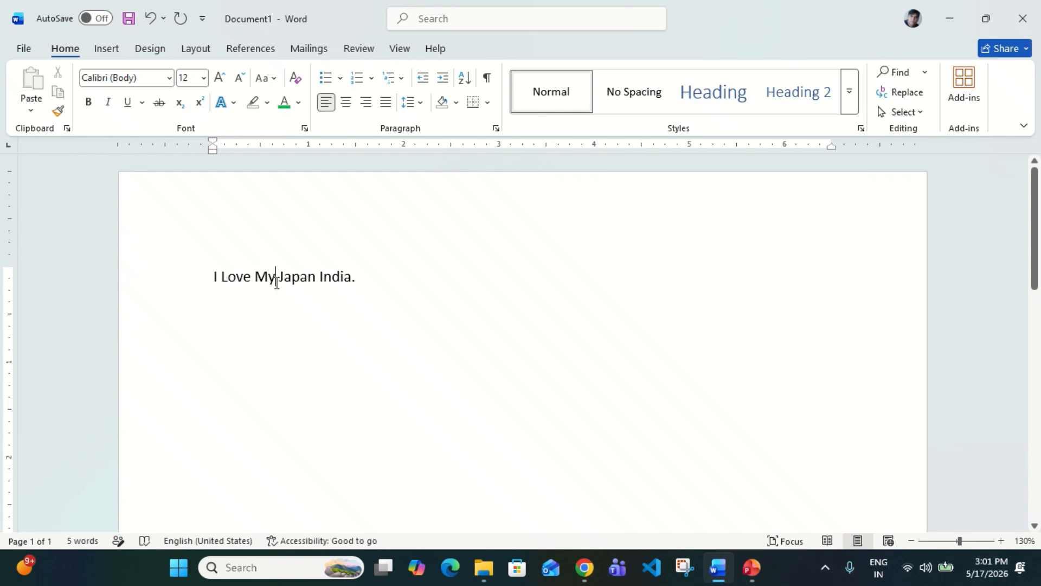
Select the whole sentence again and apply tOGGLE cASE to invert the case of its letters.
{"action": "key", "text": "shift+Right"}
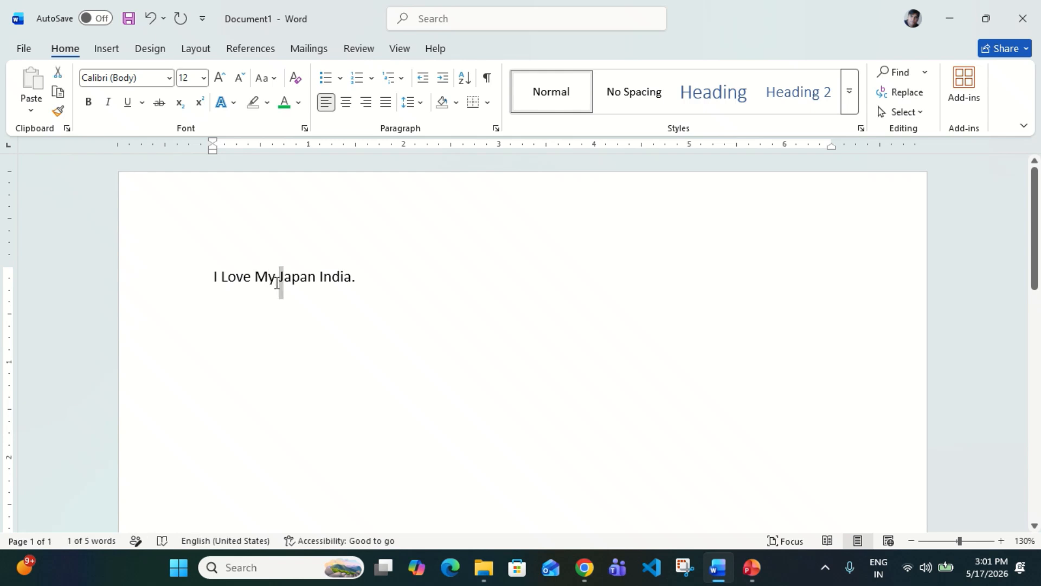
{"action": "left_click", "coordinate": [277, 283]}
{"action": "left_click", "coordinate": [191, 287]}
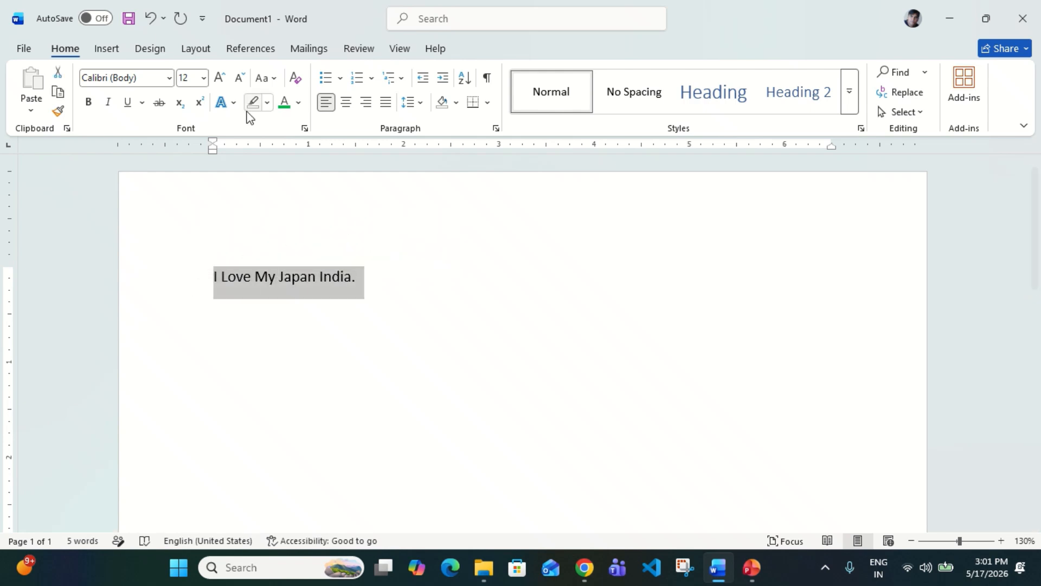
{"action": "left_click", "coordinate": [268, 79]}
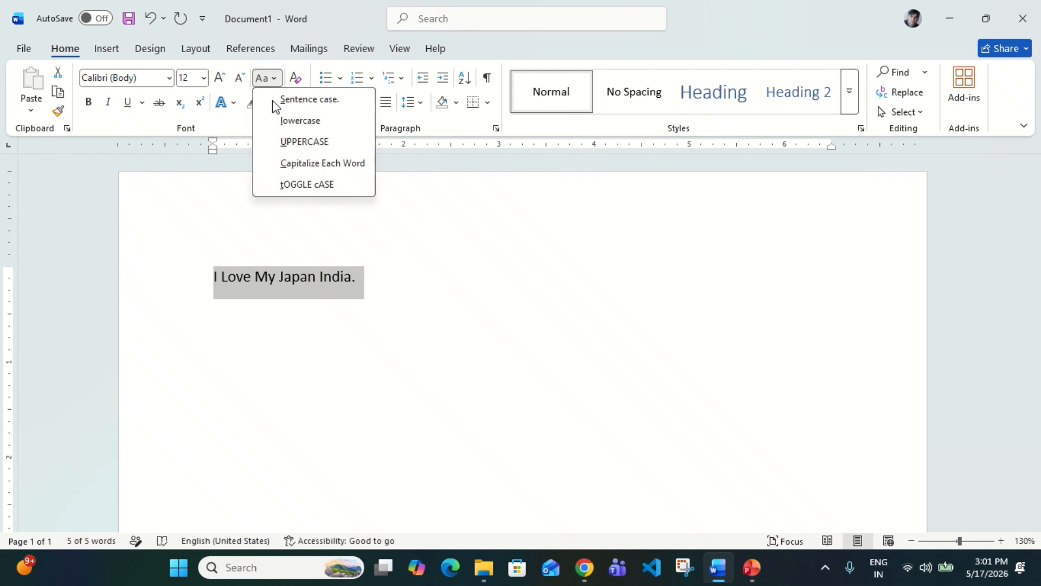
{"action": "left_click", "coordinate": [293, 186]}
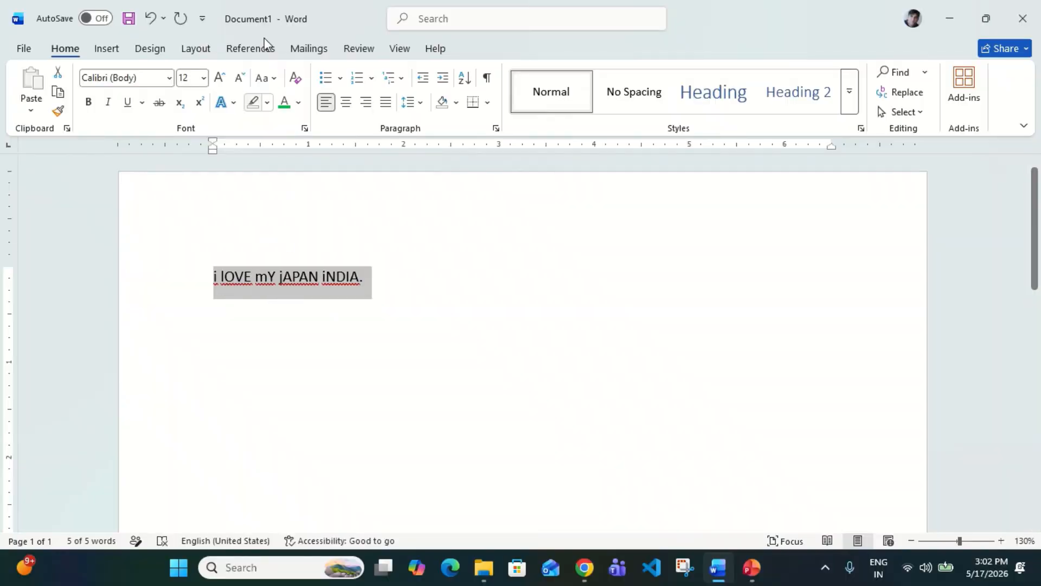
Apply tOGGLE cASE a second time to bring back initial capitals on each word, and deselect the sentence.
{"action": "left_click", "coordinate": [265, 78]}
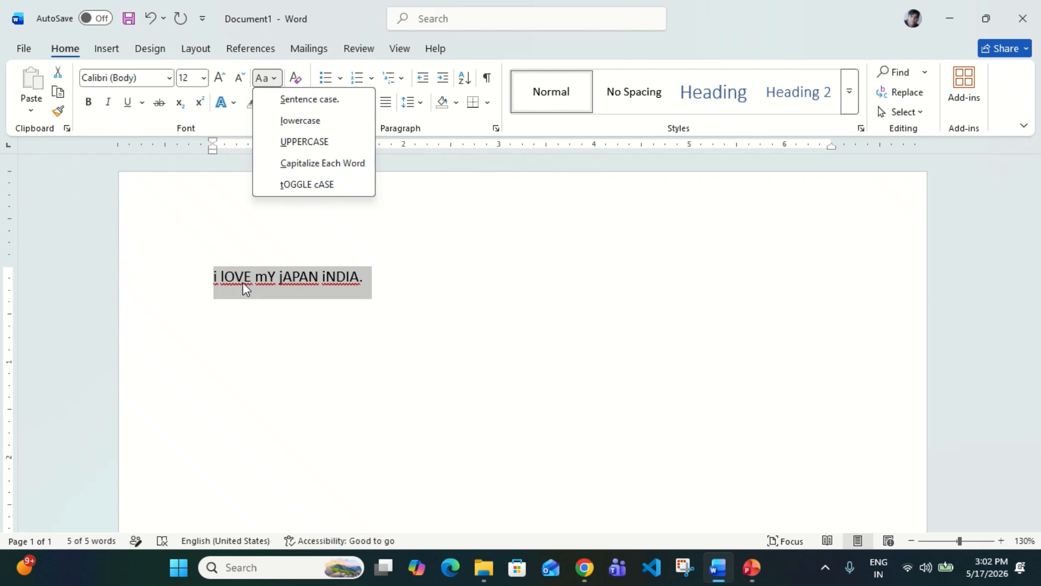
{"action": "left_click", "coordinate": [296, 186]}
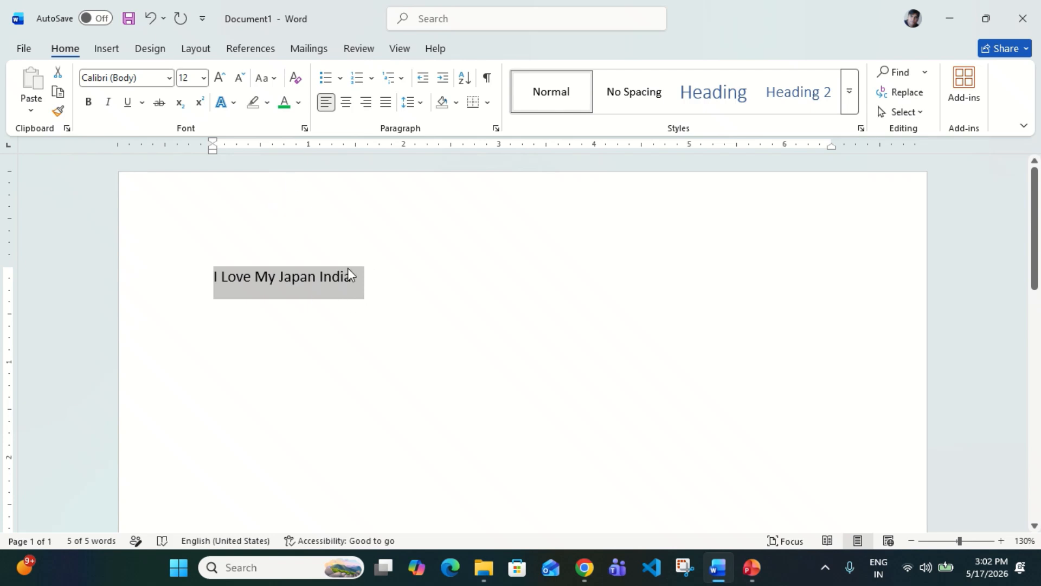
{"action": "left_click", "coordinate": [375, 273]}
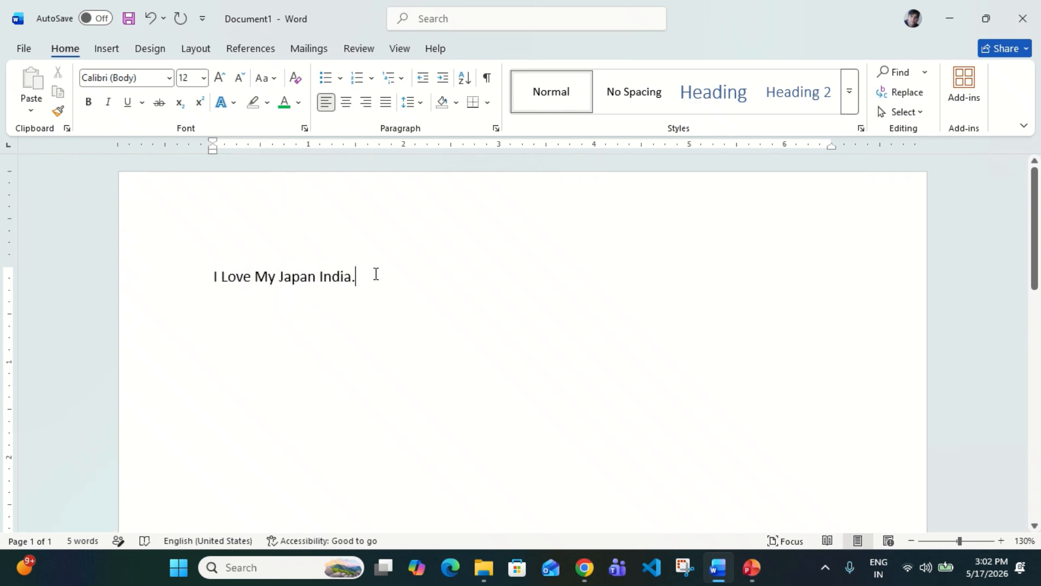